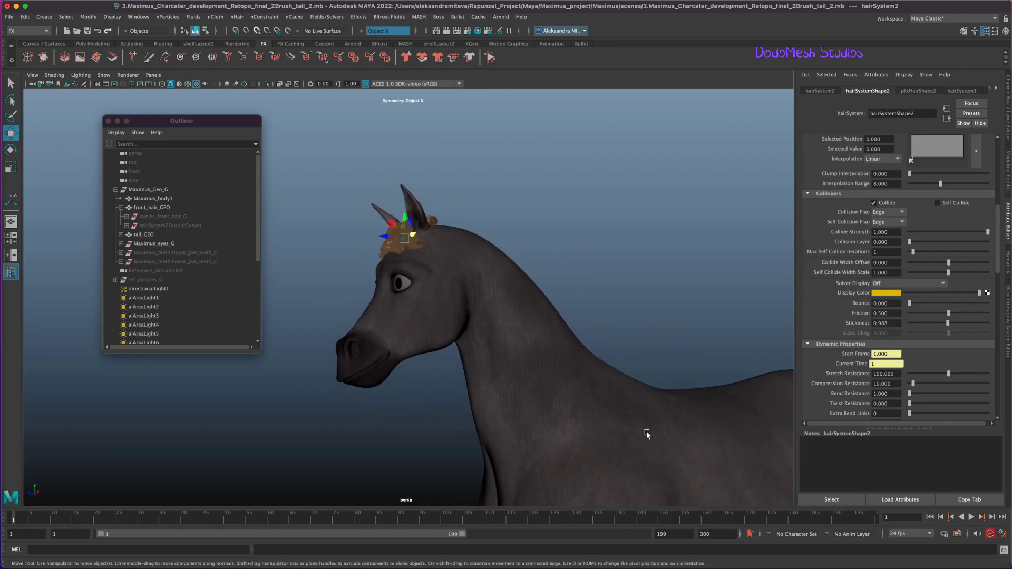
Frame the whole horse, then zoom and orbit in on the neck and mane.
{"action": "mouse_move", "coordinate": [373, 354]}
{"action": "left_mouse_down", "text": "alt"}
{"action": "mouse_move", "coordinate": [718, 402]}
{"action": "mouse_move", "coordinate": [639, 350]}
{"action": "left_mouse_up", "text": "alt"}
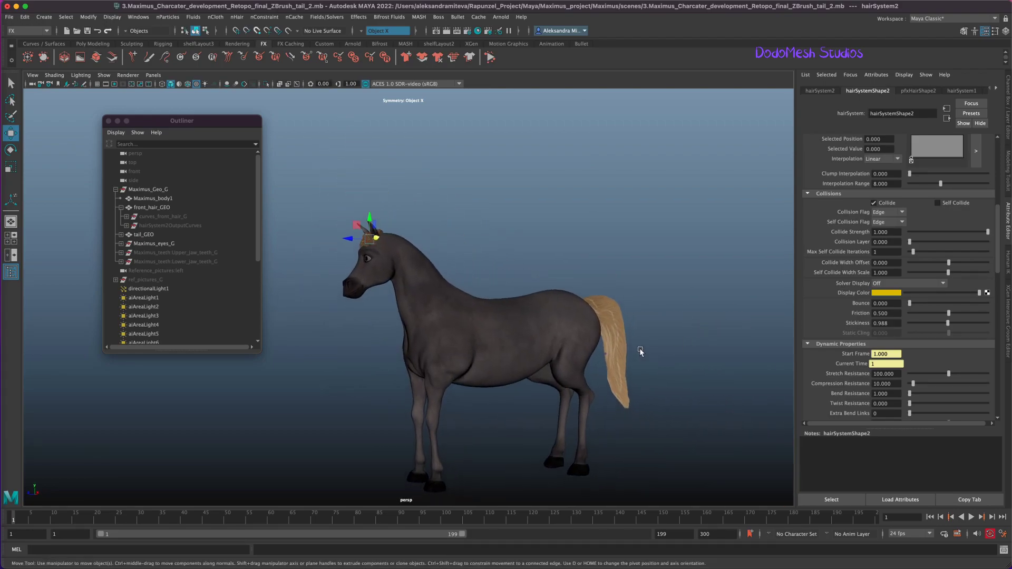
{"action": "scroll", "coordinate": [210, 253], "scroll_direction": "down", "scroll_amount": 4}
{"action": "scroll", "coordinate": [179, 245], "scroll_direction": "down", "scroll_amount": 1}
{"action": "left_click", "coordinate": [157, 234]}
{"action": "key", "text": "h"}
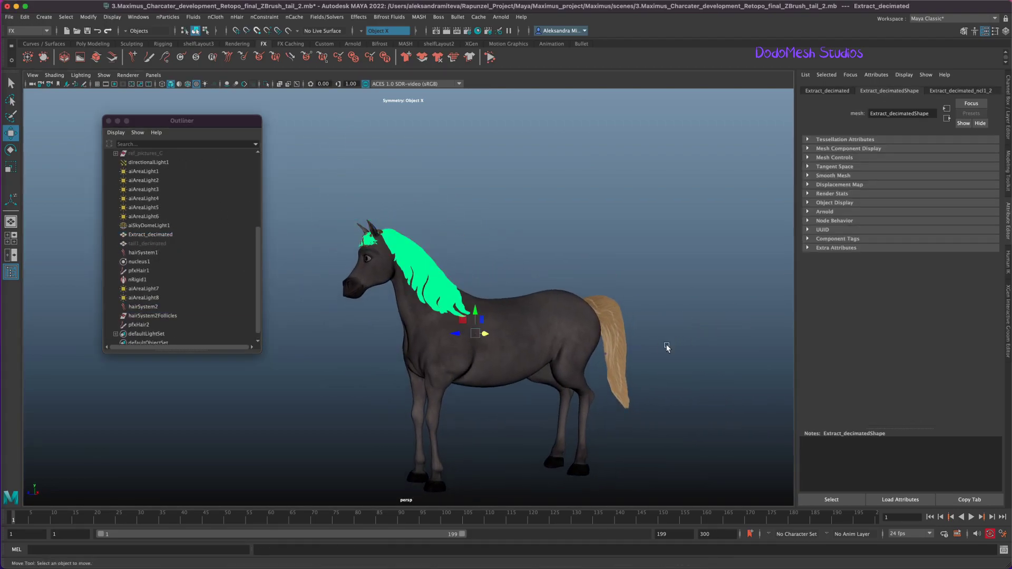
{"action": "left_click", "coordinate": [669, 337]}
{"action": "mouse_move", "coordinate": [650, 395]}
{"action": "right_mouse_down", "text": "alt"}
{"action": "mouse_move", "coordinate": [794, 281]}
{"action": "mouse_move", "coordinate": [578, 328]}
{"action": "right_mouse_up", "text": "alt"}
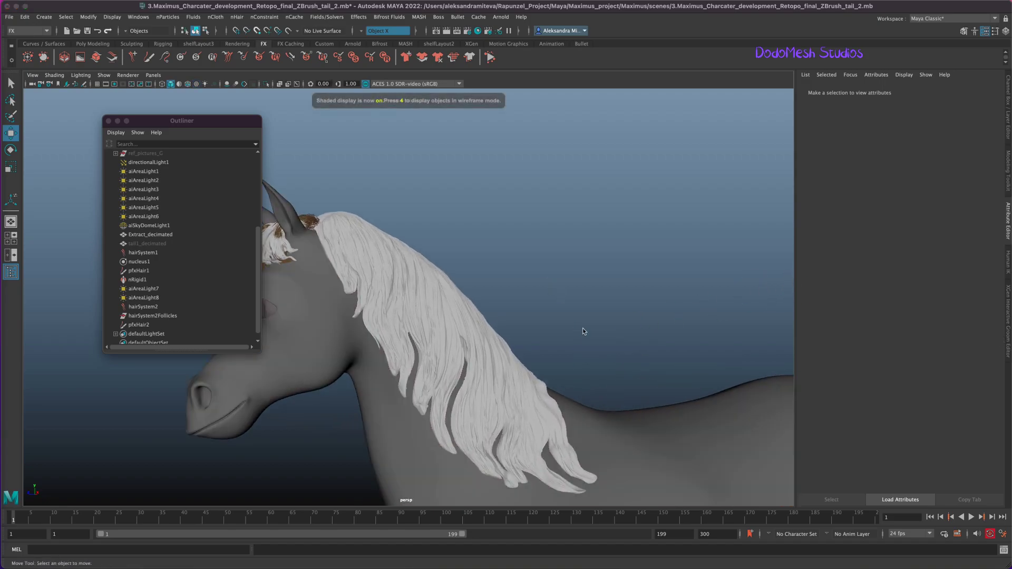
{"action": "left_click_drag", "start_coordinate": [578, 328], "coordinate": [549, 309], "text": "alt"}
Select Extract_decimated and make it live from the Curves/Surfaces shelf.
{"action": "left_click", "coordinate": [549, 309]}
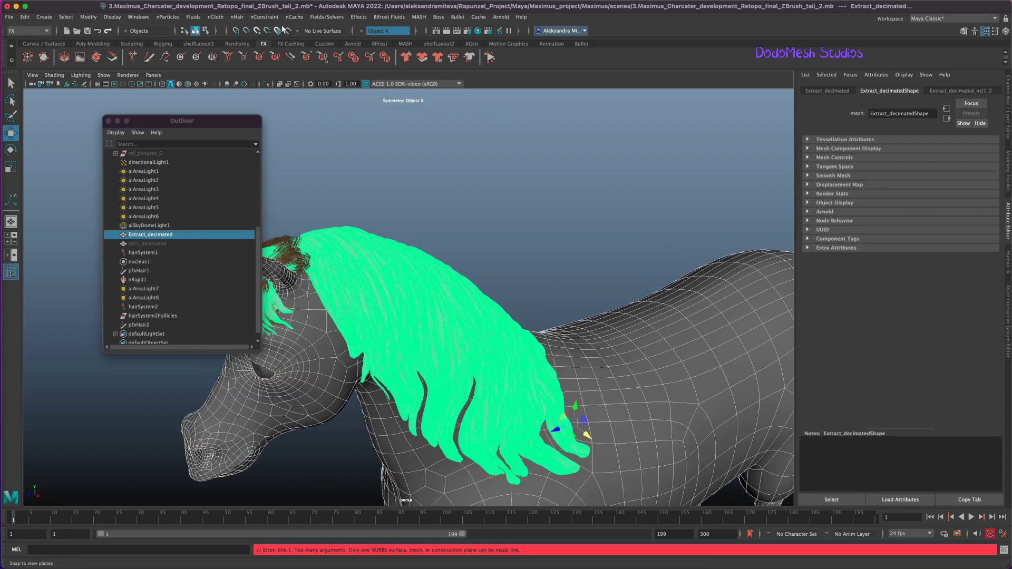
{"action": "left_click", "coordinate": [44, 43]}
{"action": "left_click", "coordinate": [633, 174]}
{"action": "left_click_drag", "start_coordinate": [633, 174], "coordinate": [662, 337], "text": "alt"}
{"action": "right_click_drag", "start_coordinate": [662, 336], "coordinate": [718, 407], "text": "alt"}
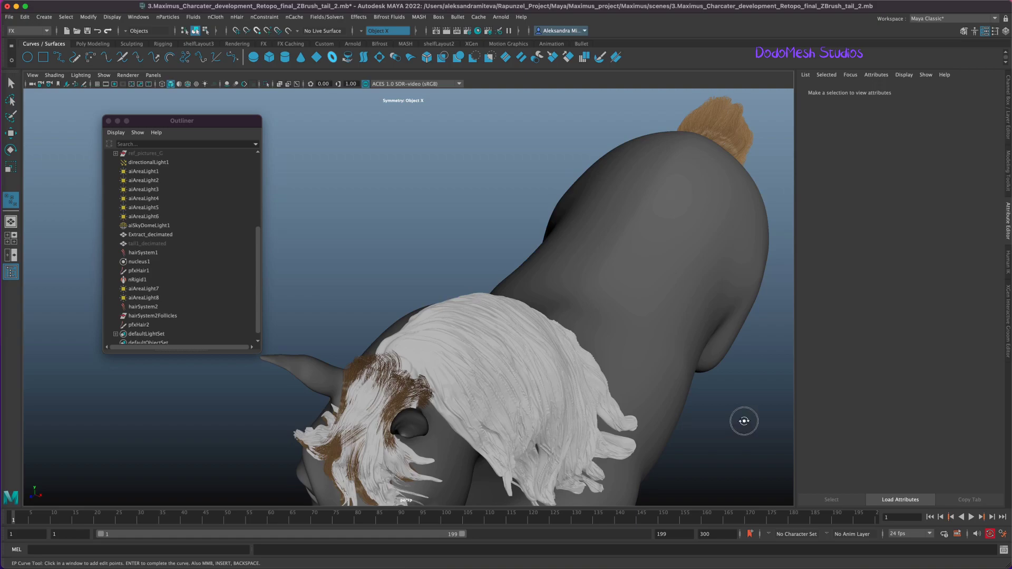
{"action": "left_click", "coordinate": [150, 234]}
{"action": "left_click", "coordinate": [288, 32]}
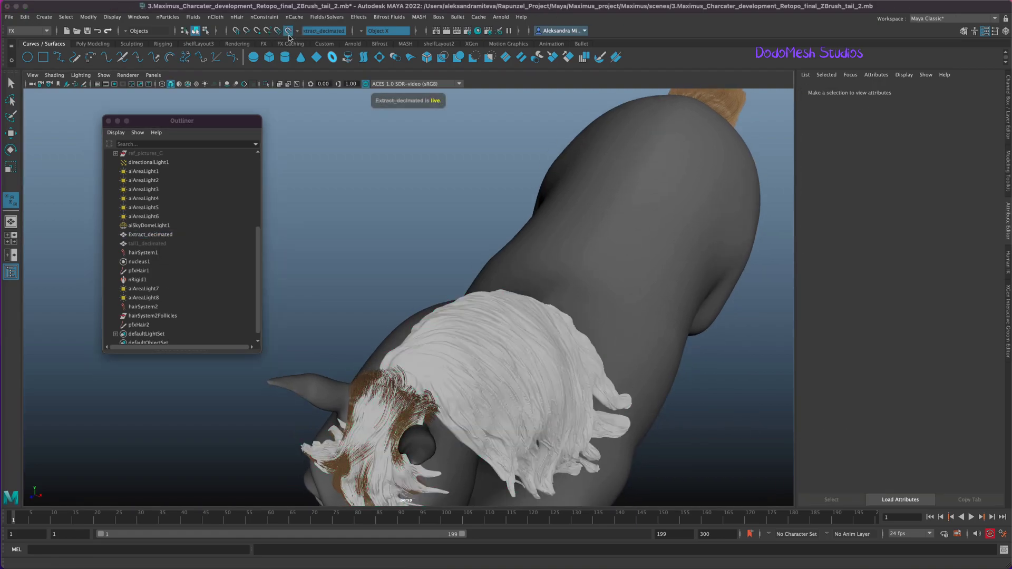
Draw the first three EP guide curves along the mane strands.
{"action": "left_click", "coordinate": [77, 59]}
{"action": "mouse_move", "coordinate": [680, 405]}
{"action": "left_mouse_down", "text": "alt"}
{"action": "mouse_move", "coordinate": [707, 384]}
{"action": "mouse_move", "coordinate": [697, 389]}
{"action": "left_mouse_up", "text": "alt"}
{"action": "key", "text": "Return"}
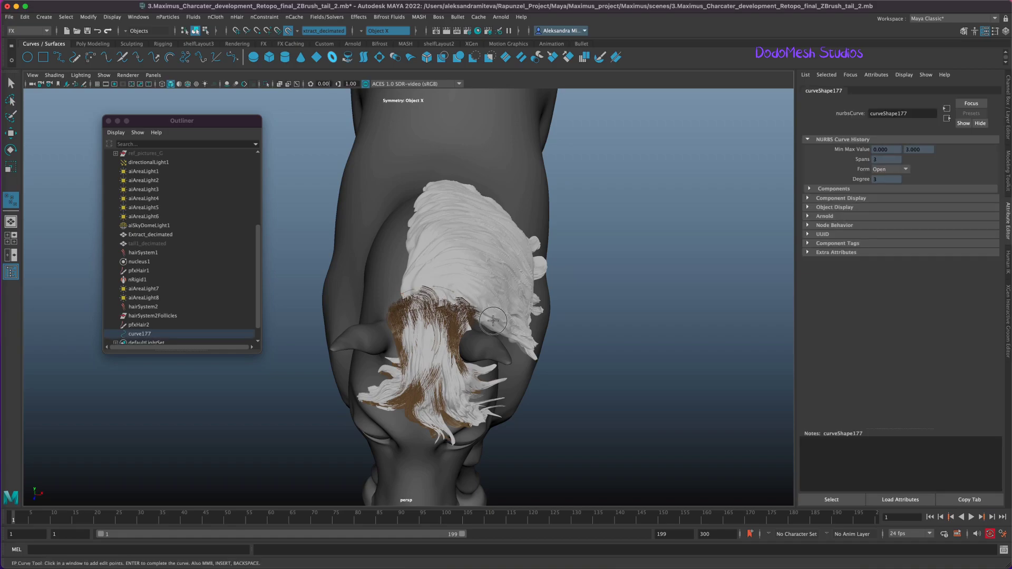
{"action": "left_click_drag", "start_coordinate": [643, 413], "coordinate": [377, 247], "text": "alt"}
{"action": "left_click", "coordinate": [377, 288]}
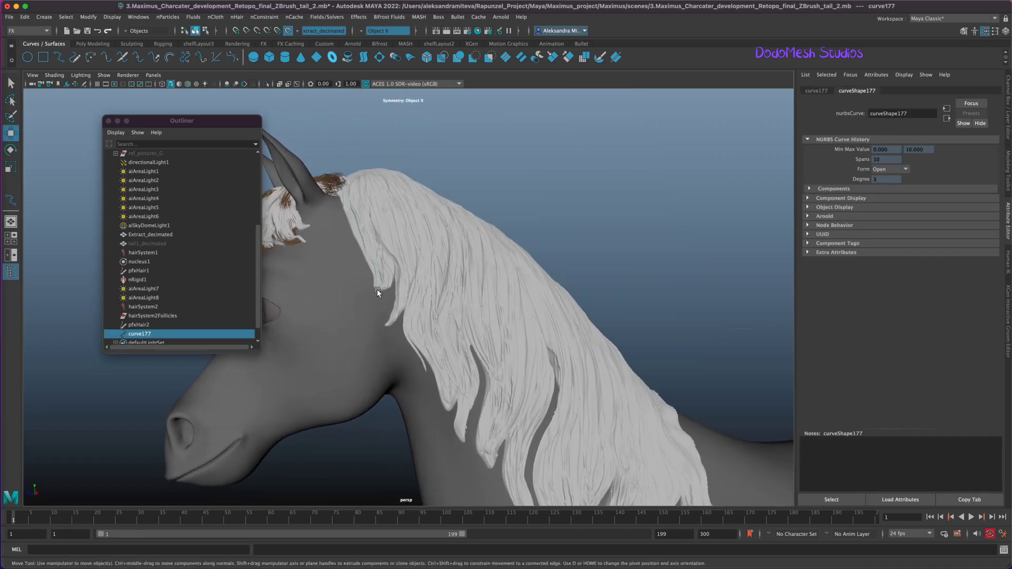
{"action": "mouse_move", "coordinate": [377, 289]}
{"action": "left_mouse_down", "text": "alt"}
{"action": "mouse_move", "coordinate": [654, 306]}
{"action": "mouse_move", "coordinate": [344, 274]}
{"action": "left_mouse_up", "text": "alt"}
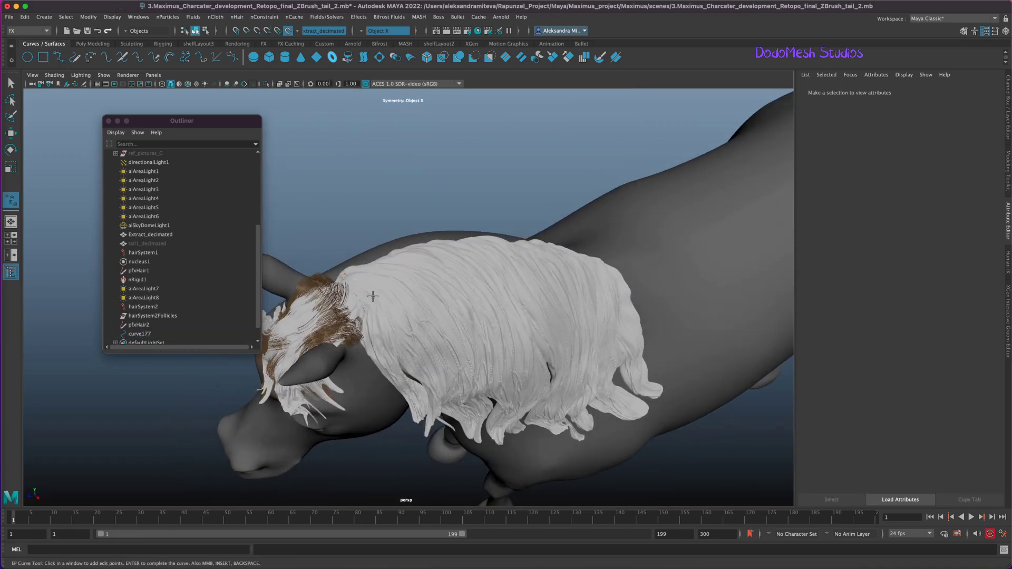
{"action": "key", "text": "Return"}
{"action": "left_click", "coordinate": [416, 419]}
{"action": "left_click_drag", "start_coordinate": [416, 419], "coordinate": [347, 331], "text": "alt"}
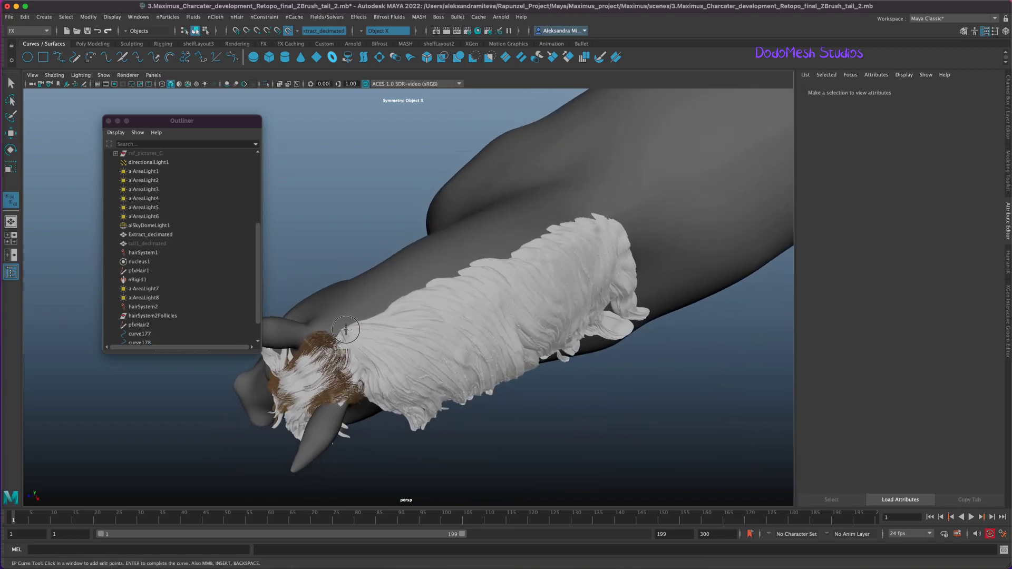
{"action": "key", "text": "Return"}
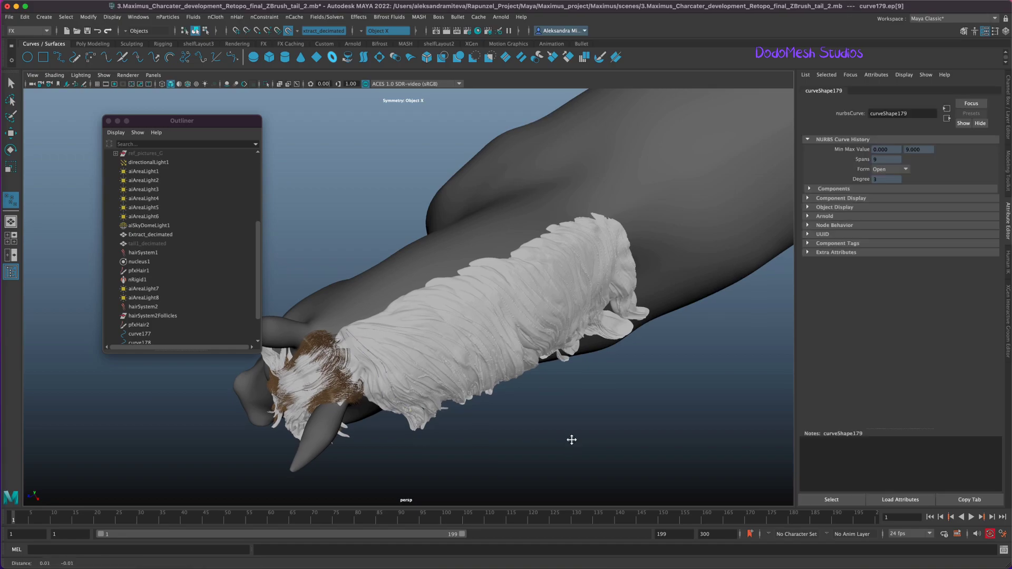
Add two more EP curves following strands on the side of the mane.
{"action": "left_click_drag", "start_coordinate": [566, 443], "coordinate": [376, 278], "text": "alt"}
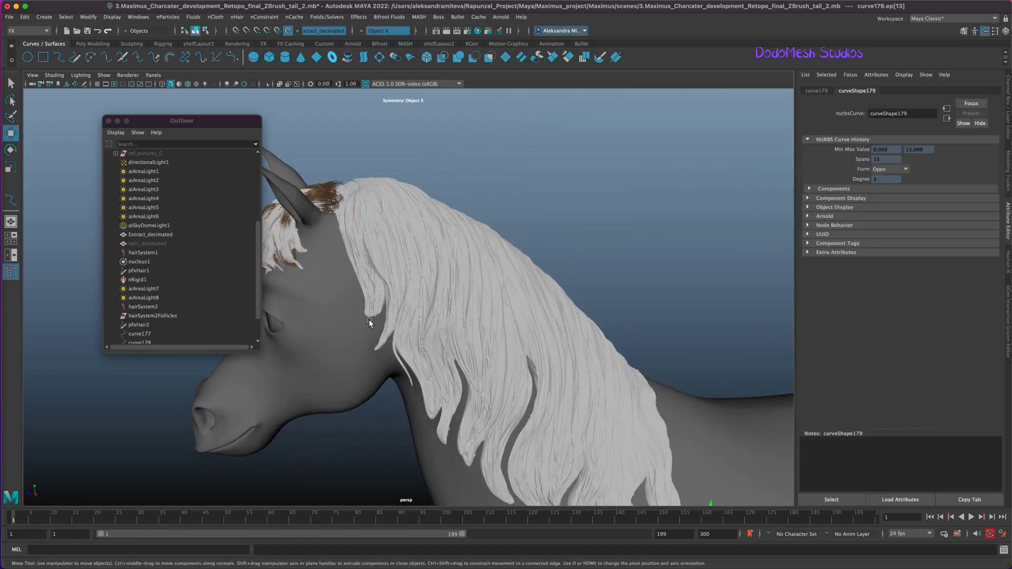
{"action": "left_click_drag", "start_coordinate": [369, 321], "coordinate": [653, 347], "text": "alt"}
{"action": "left_click", "coordinate": [361, 273]}
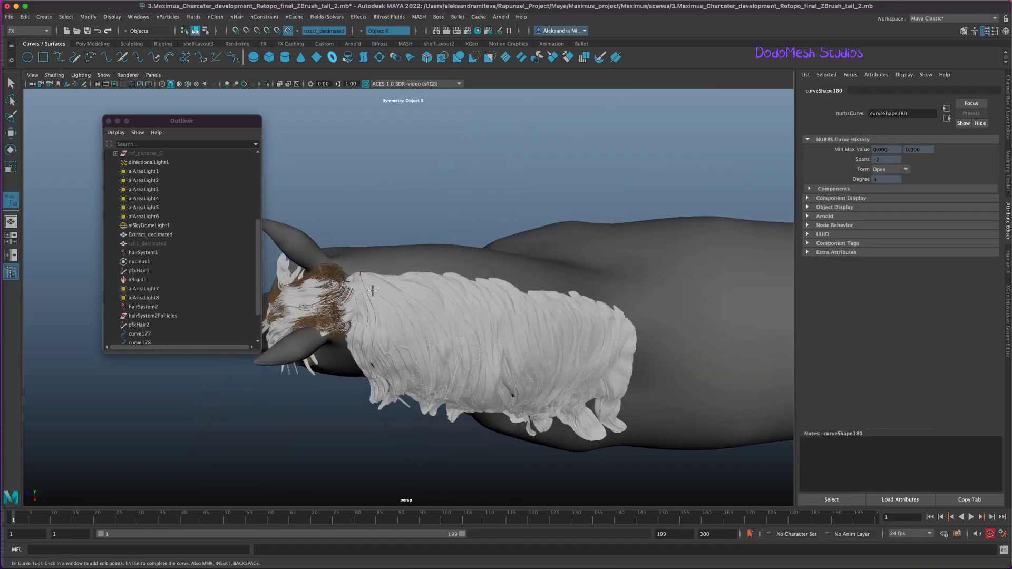
{"action": "left_click", "coordinate": [504, 470]}
{"action": "left_click_drag", "start_coordinate": [504, 469], "coordinate": [404, 372], "text": "alt"}
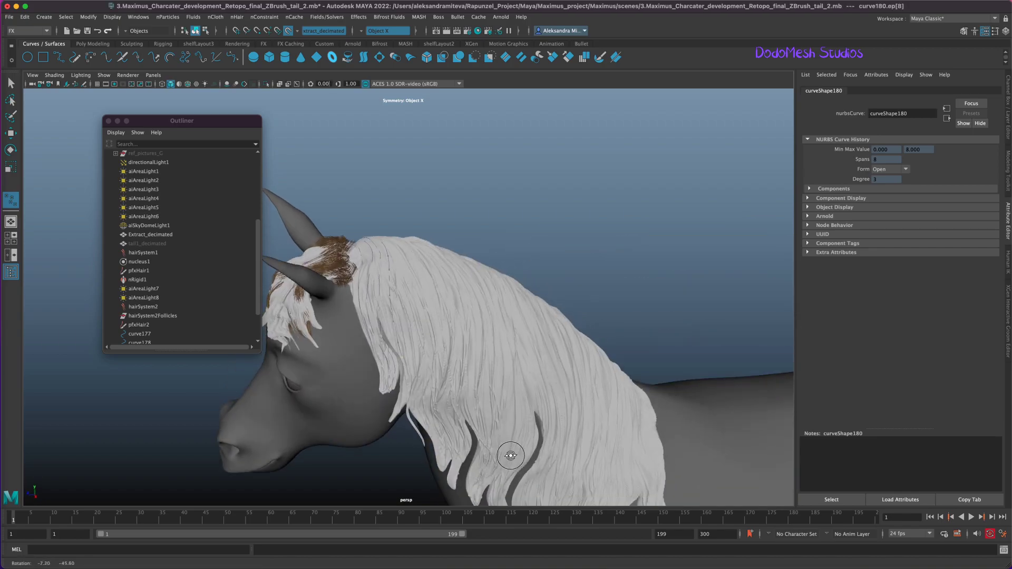
{"action": "key", "text": "Return"}
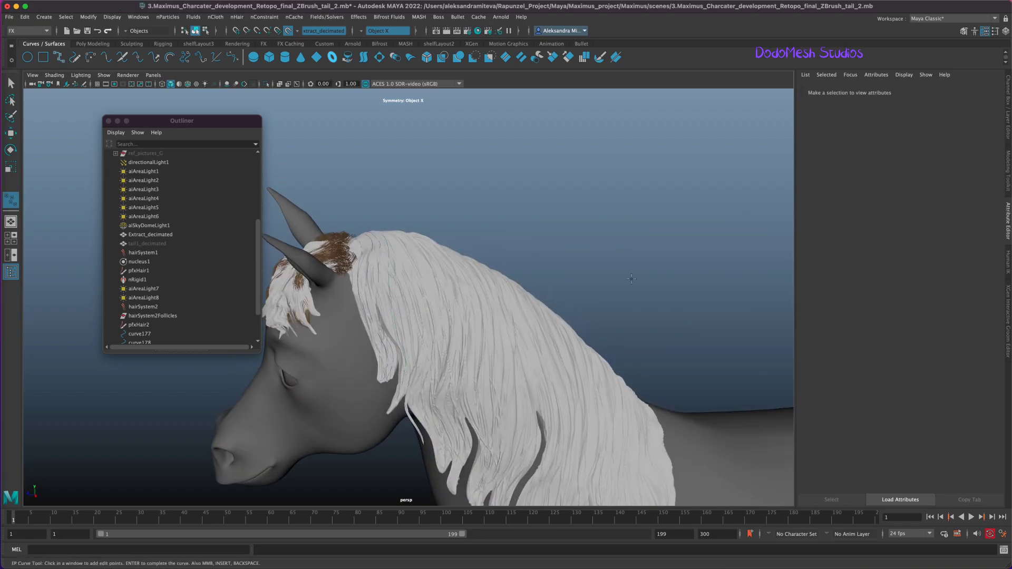
{"action": "left_click_drag", "start_coordinate": [388, 408], "coordinate": [369, 272], "text": "alt"}
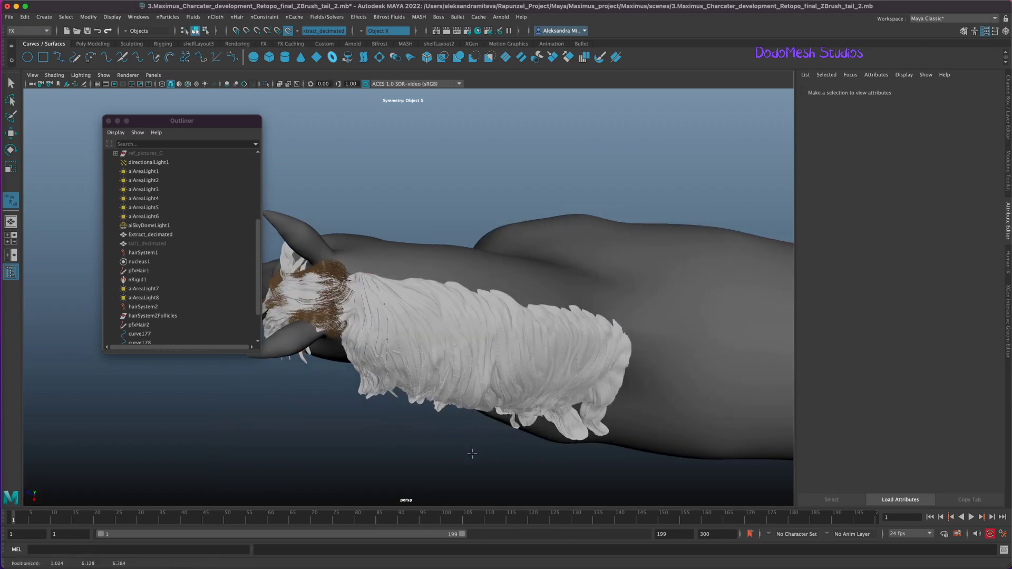
{"action": "left_click_drag", "start_coordinate": [472, 453], "coordinate": [406, 350], "text": "alt"}
{"action": "left_click", "coordinate": [387, 388]}
{"action": "key", "text": "Return"}
Draw the last two strand curves up to curve183, removing one misplaced edit point.
{"action": "mouse_move", "coordinate": [387, 387]}
{"action": "left_mouse_down", "text": "alt"}
{"action": "mouse_move", "coordinate": [583, 303]}
{"action": "mouse_move", "coordinate": [424, 228]}
{"action": "left_mouse_up", "text": "alt"}
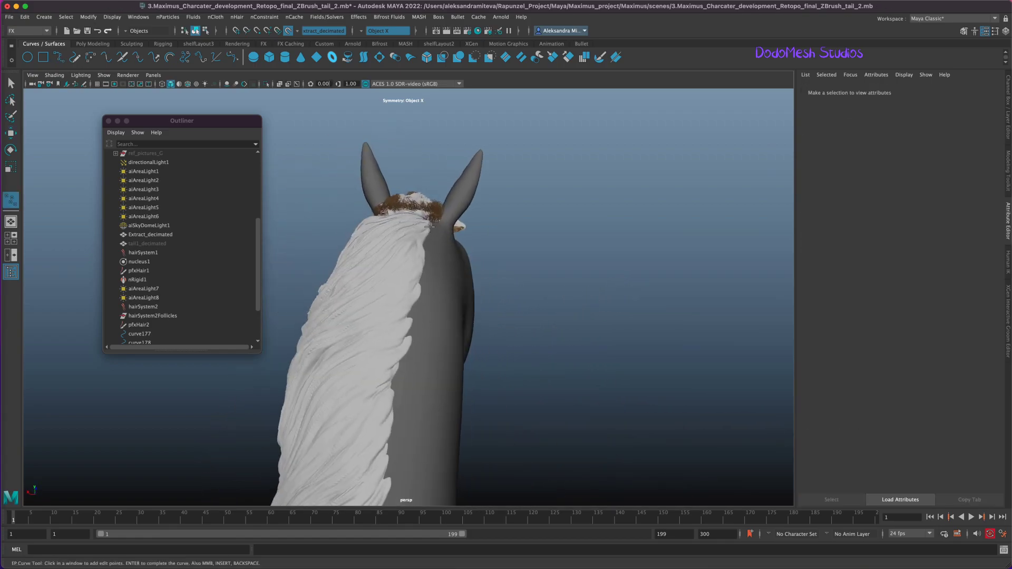
{"action": "left_click", "coordinate": [424, 228]}
{"action": "left_click_drag", "start_coordinate": [564, 356], "coordinate": [609, 354], "text": "alt"}
{"action": "key", "text": "BackSpace"}
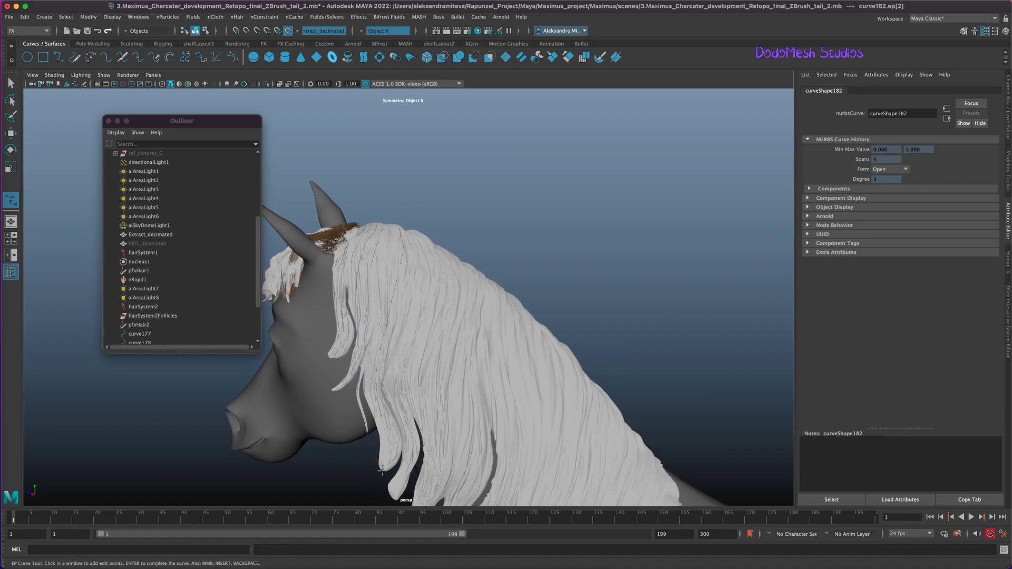
{"action": "key", "text": "Return"}
{"action": "left_click_drag", "start_coordinate": [592, 293], "coordinate": [389, 250], "text": "alt"}
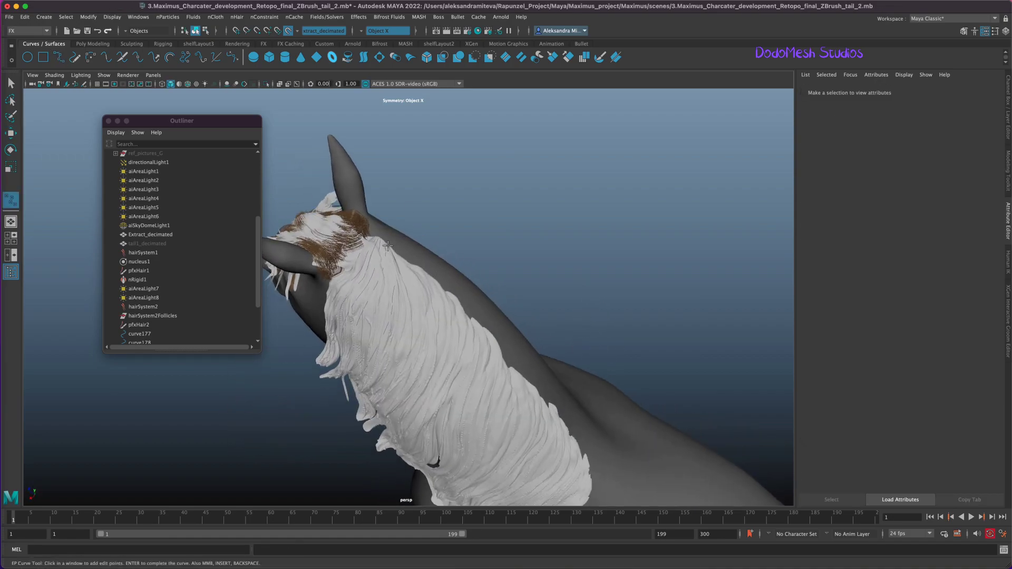
{"action": "left_click", "coordinate": [385, 282]}
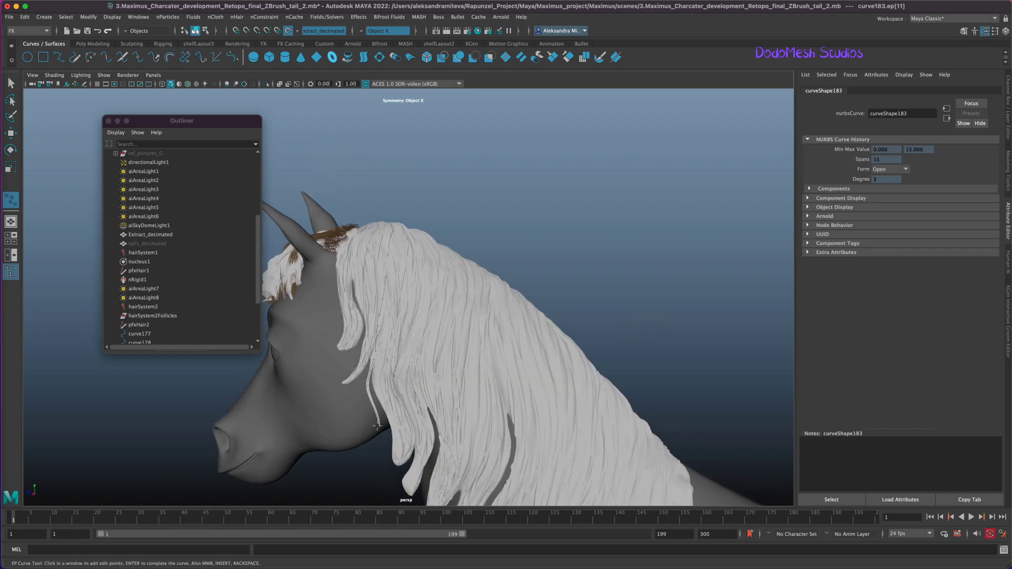
{"action": "key", "text": "Return"}
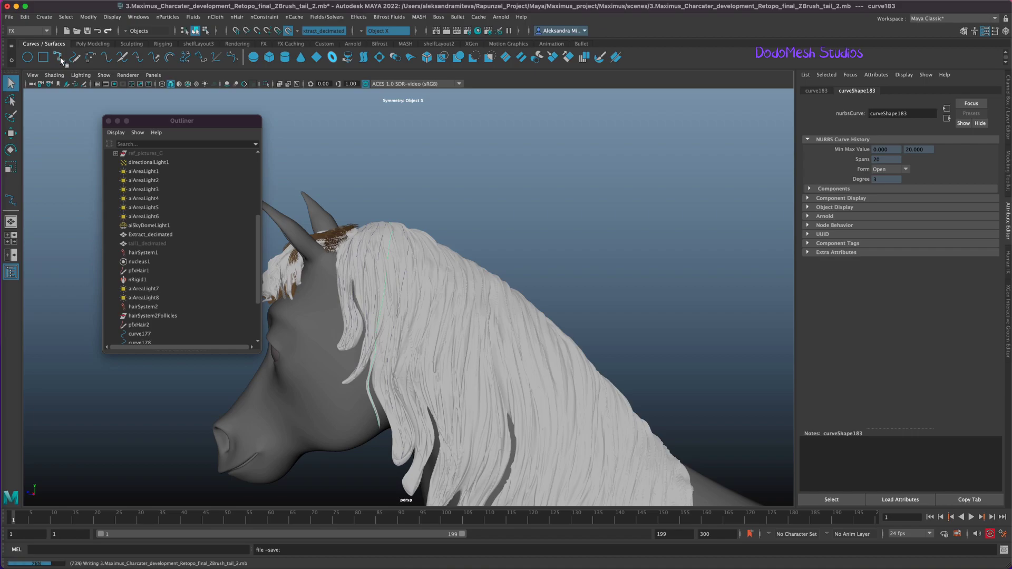
Draw an EP curve from the top of the mane down a strand.
{"action": "left_click_drag", "start_coordinate": [605, 277], "coordinate": [548, 282], "text": "alt"}
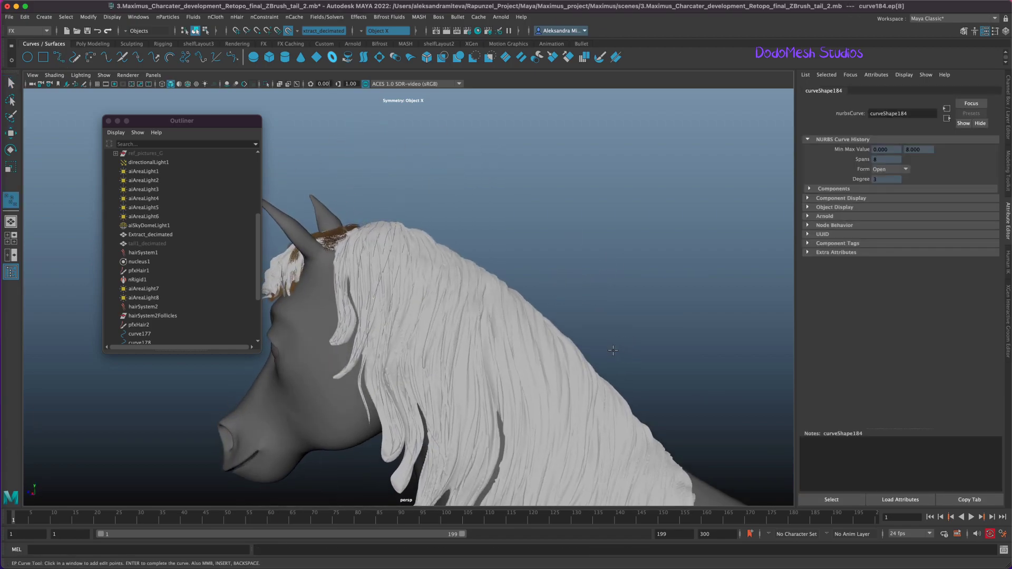
{"action": "left_click", "coordinate": [393, 265]}
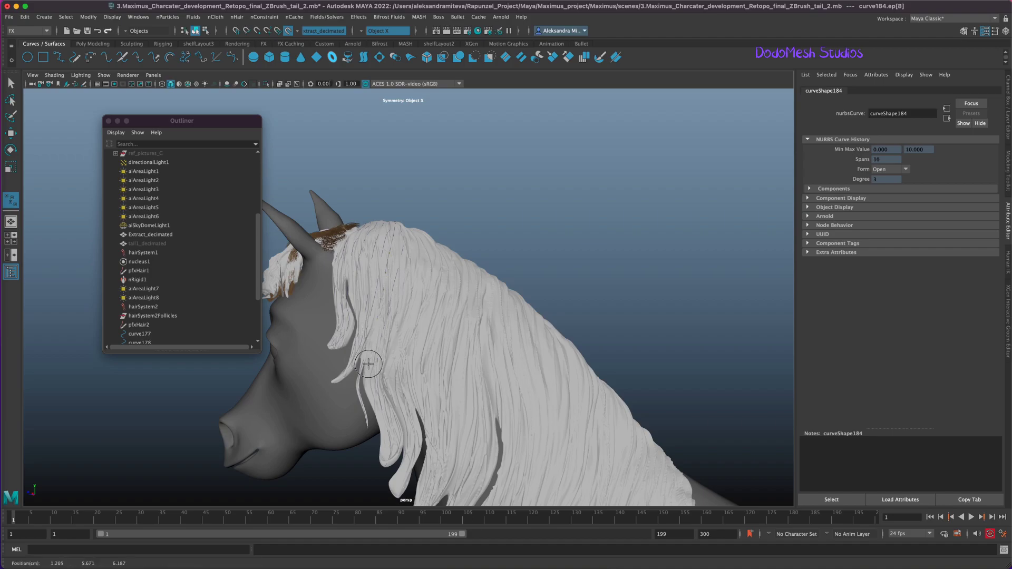
{"action": "left_click", "coordinate": [380, 439]}
{"action": "left_click", "coordinate": [381, 452]}
{"action": "left_click", "coordinate": [383, 465]}
{"action": "key", "text": "Return"}
Reorient the view and finish guide curve187 down the side of the mane.
{"action": "left_click_drag", "start_coordinate": [587, 311], "coordinate": [585, 330], "text": "alt"}
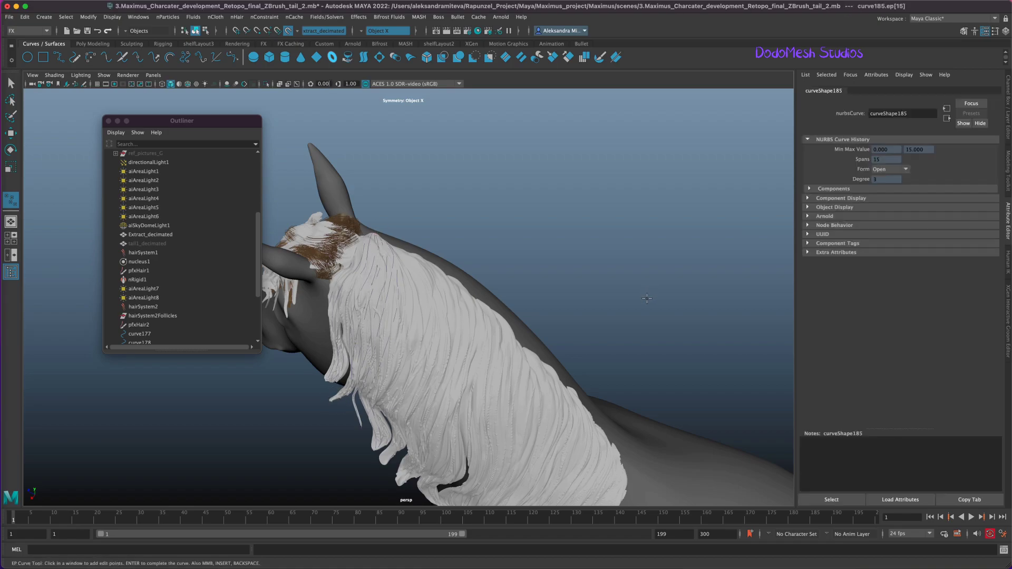
{"action": "left_click_drag", "start_coordinate": [582, 301], "coordinate": [583, 308], "text": "alt"}
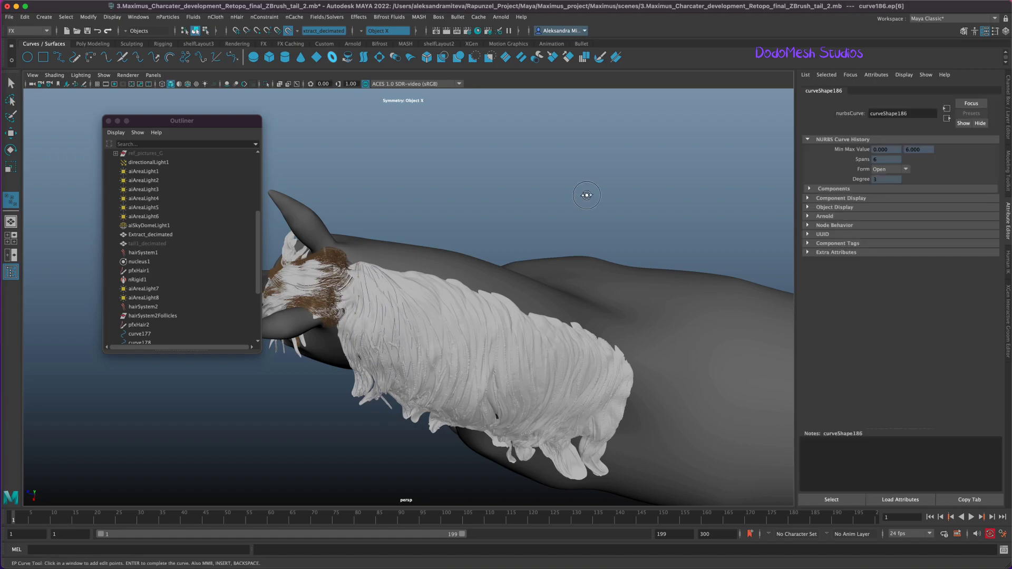
{"action": "left_click_drag", "start_coordinate": [586, 193], "coordinate": [595, 166], "text": "alt"}
{"action": "left_click", "coordinate": [390, 357]}
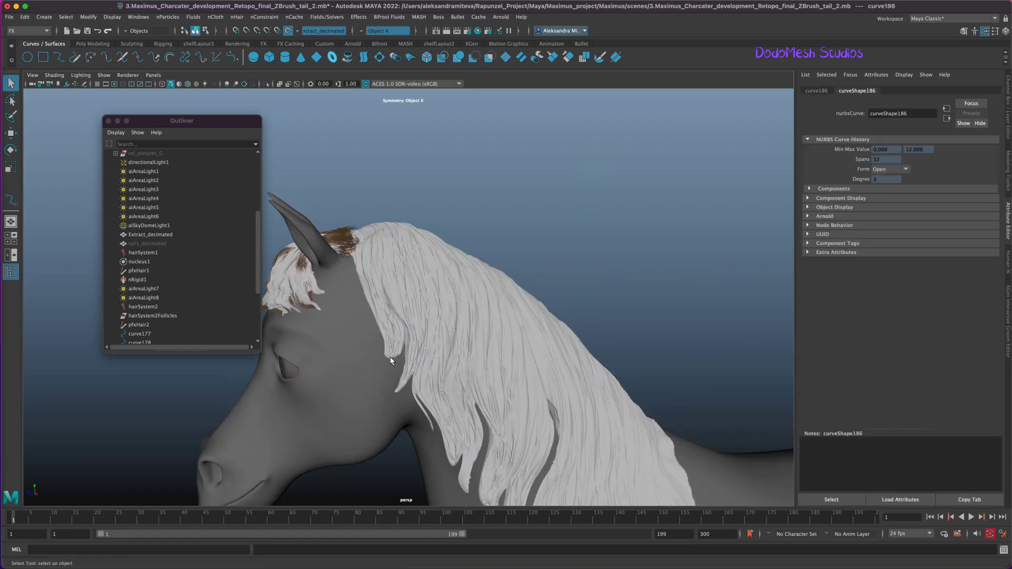
{"action": "left_click_drag", "start_coordinate": [524, 255], "coordinate": [576, 253], "text": "alt"}
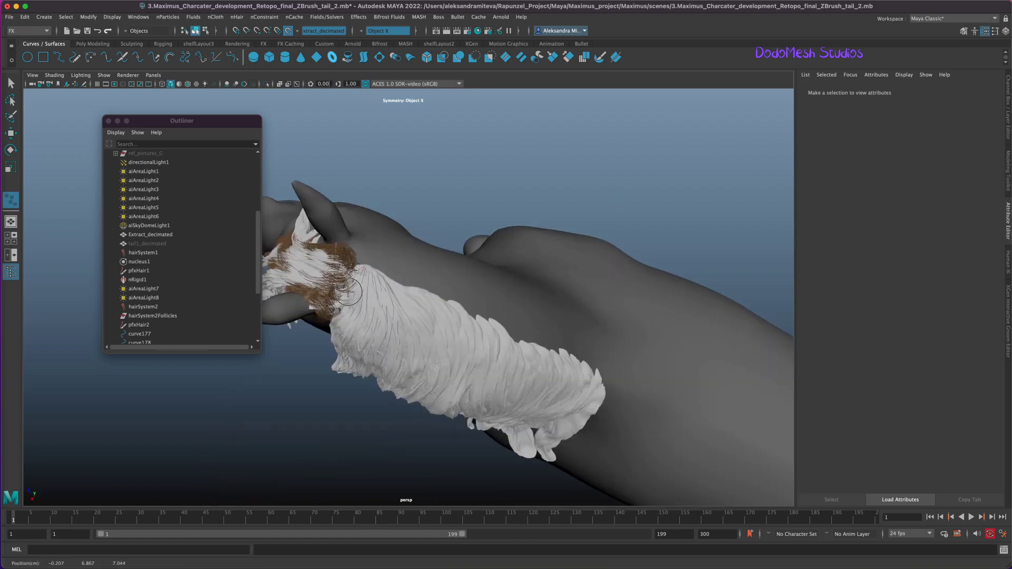
{"action": "left_click", "coordinate": [329, 322]}
{"action": "key", "text": "Return"}
{"action": "mouse_move", "coordinate": [363, 454]}
{"action": "left_mouse_down", "text": "alt"}
{"action": "mouse_move", "coordinate": [386, 427]}
{"action": "mouse_move", "coordinate": [618, 339]}
{"action": "left_mouse_up", "text": "alt"}
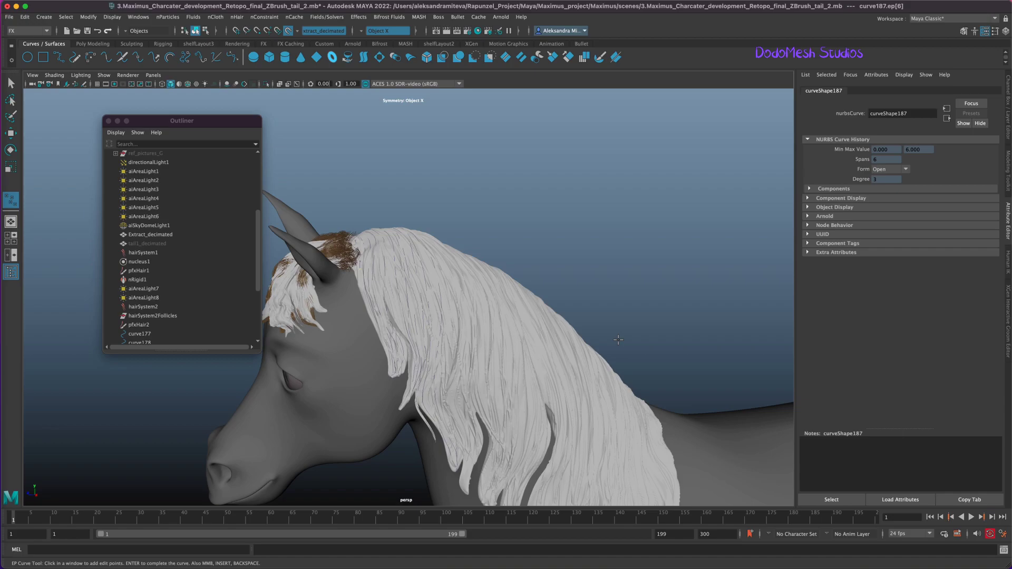
{"action": "key", "text": "q"}
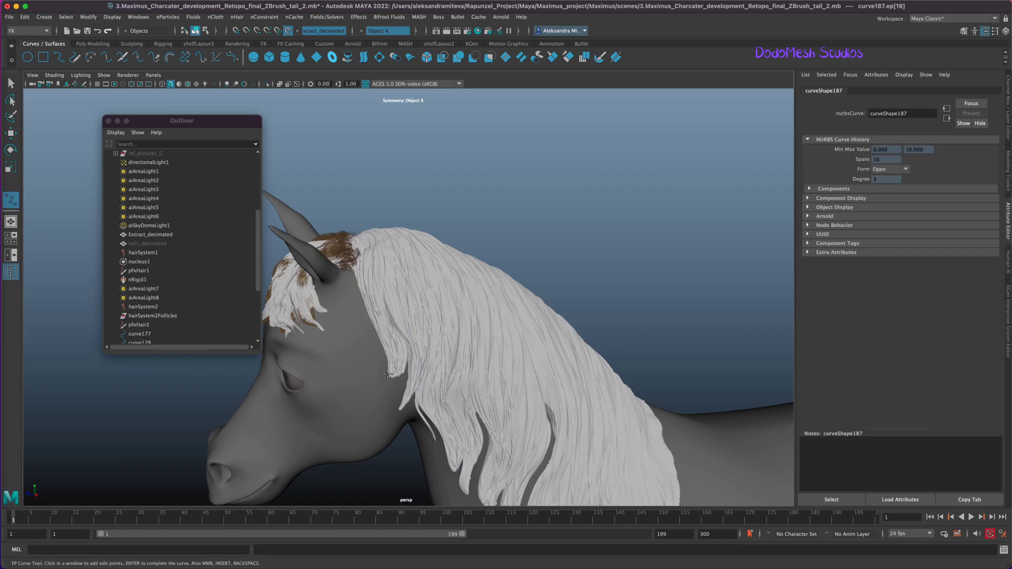
{"action": "left_click", "coordinate": [58, 57]}
{"action": "mouse_move", "coordinate": [408, 300]}
{"action": "left_mouse_down", "text": "alt"}
{"action": "mouse_move", "coordinate": [580, 328]}
{"action": "mouse_move", "coordinate": [449, 245]}
{"action": "left_mouse_up", "text": "alt"}
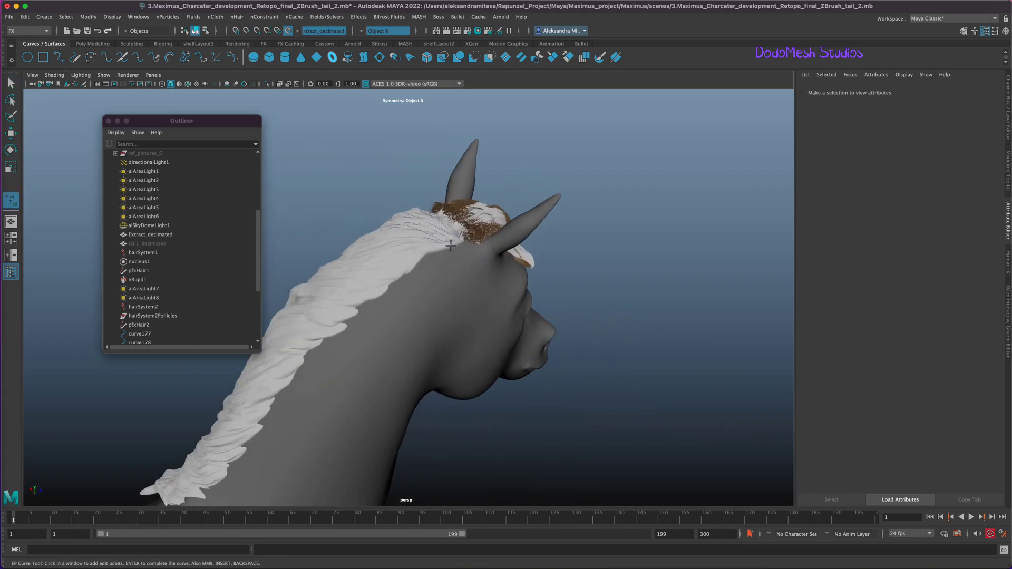
Draw curve188 and curve189 along strands on the side of the neck.
{"action": "mouse_move", "coordinate": [360, 240]}
{"action": "left_mouse_down", "text": "alt"}
{"action": "mouse_move", "coordinate": [666, 346]}
{"action": "mouse_move", "coordinate": [422, 294]}
{"action": "left_mouse_up", "text": "alt"}
{"action": "left_click", "coordinate": [417, 418]}
{"action": "left_click", "coordinate": [418, 447]}
{"action": "key", "text": "Return"}
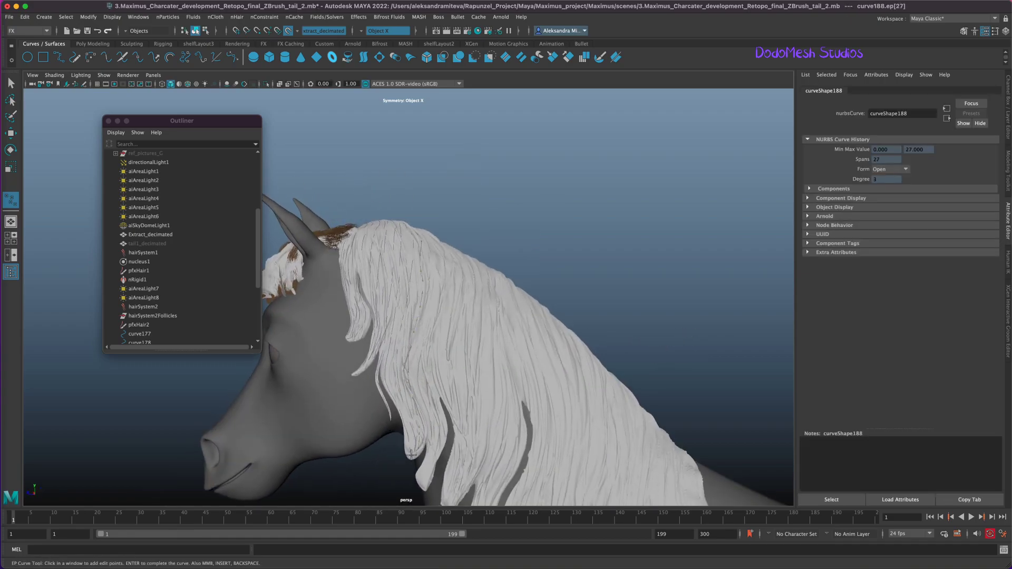
{"action": "mouse_move", "coordinate": [475, 369]}
{"action": "left_mouse_down", "text": "alt"}
{"action": "mouse_move", "coordinate": [600, 300]}
{"action": "mouse_move", "coordinate": [557, 303]}
{"action": "left_mouse_up", "text": "alt"}
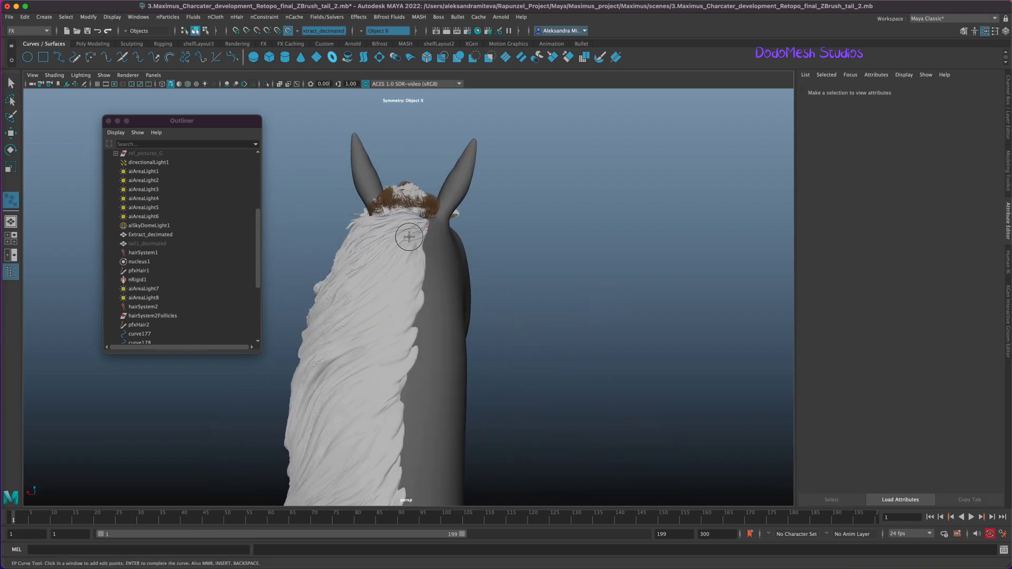
{"action": "key", "text": "z"}
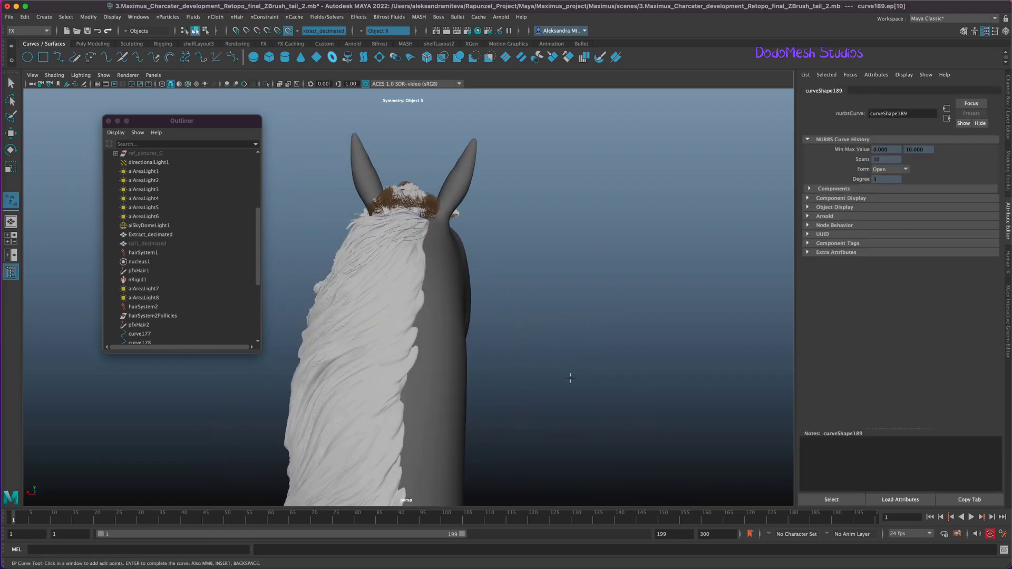
{"action": "left_click_drag", "start_coordinate": [564, 364], "coordinate": [616, 354], "text": "alt"}
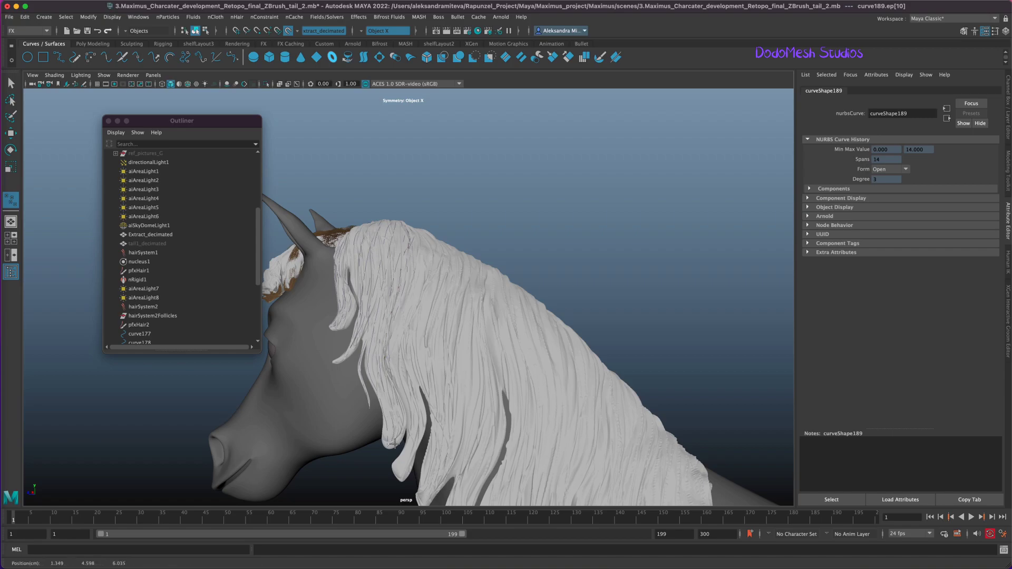
{"action": "key", "text": "q"}
Draw curve190 from the back of the mane down a side strand.
{"action": "mouse_move", "coordinate": [389, 445]}
{"action": "left_mouse_down", "text": "alt"}
{"action": "mouse_move", "coordinate": [598, 300]}
{"action": "mouse_move", "coordinate": [598, 311]}
{"action": "mouse_move", "coordinate": [426, 248]}
{"action": "left_mouse_up", "text": "alt"}
{"action": "key", "text": "y"}
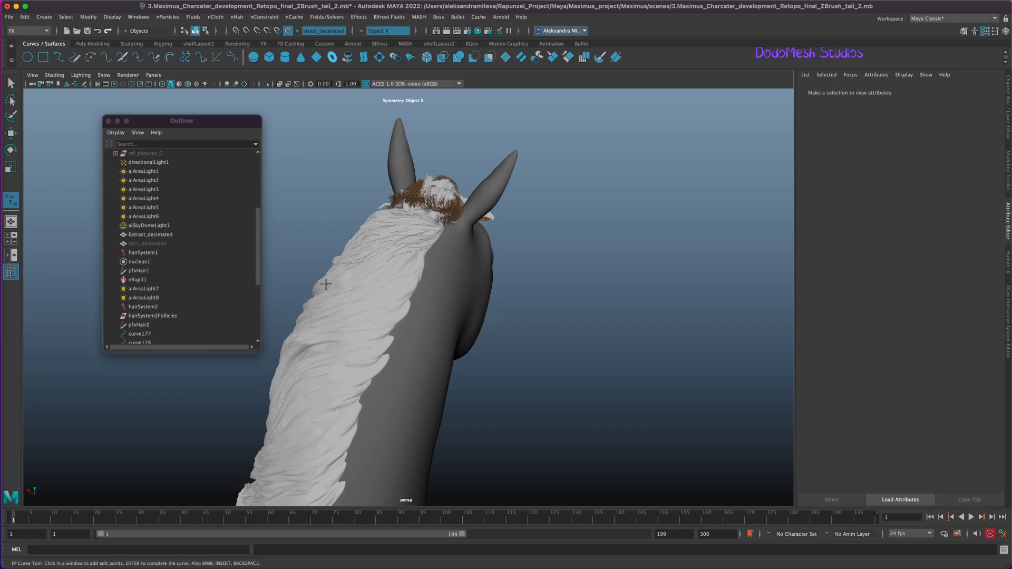
{"action": "left_click", "coordinate": [326, 284]}
{"action": "mouse_move", "coordinate": [326, 284]}
{"action": "left_mouse_down", "text": "alt"}
{"action": "mouse_move", "coordinate": [628, 354]}
{"action": "mouse_move", "coordinate": [423, 298]}
{"action": "mouse_move", "coordinate": [430, 286]}
{"action": "left_mouse_up", "text": "alt"}
{"action": "left_click", "coordinate": [410, 383]}
{"action": "left_click", "coordinate": [418, 472]}
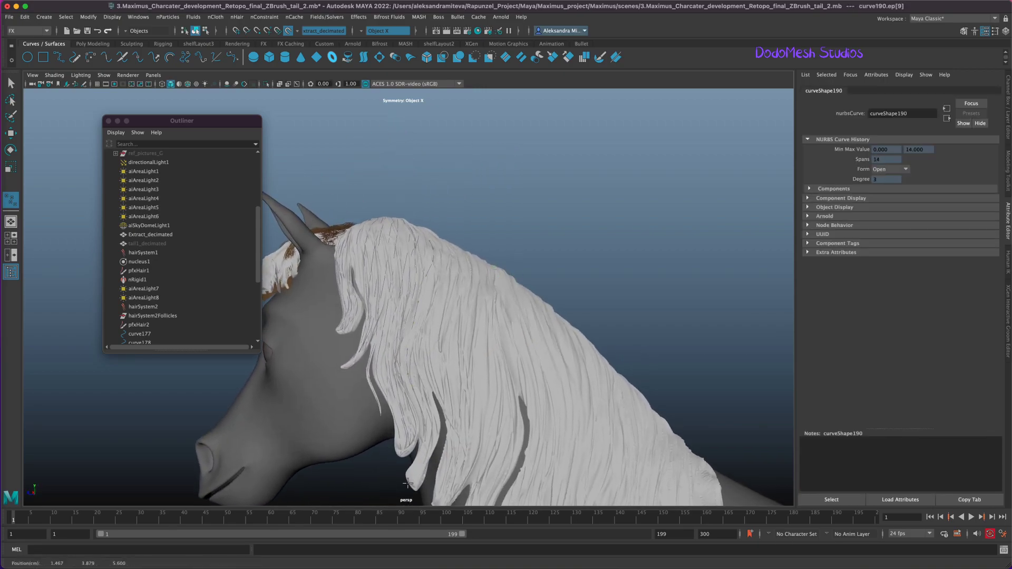
{"action": "key", "text": "Return"}
Trace the long 41-span curve191 from the mane top down its side.
{"action": "mouse_move", "coordinate": [587, 295]}
{"action": "left_mouse_down", "text": "alt"}
{"action": "mouse_move", "coordinate": [589, 262]}
{"action": "mouse_move", "coordinate": [652, 295]}
{"action": "mouse_move", "coordinate": [622, 302]}
{"action": "mouse_move", "coordinate": [428, 164]}
{"action": "mouse_move", "coordinate": [468, 241]}
{"action": "mouse_move", "coordinate": [436, 267]}
{"action": "left_mouse_up", "text": "alt"}
{"action": "left_click", "coordinate": [436, 267]}
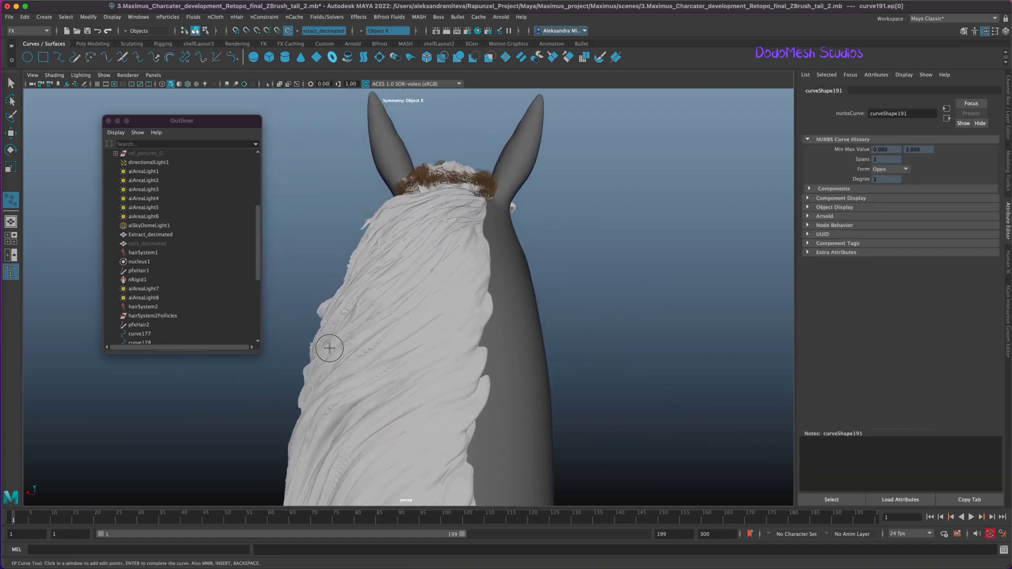
{"action": "mouse_move", "coordinate": [632, 371]}
{"action": "left_mouse_down", "text": "alt"}
{"action": "mouse_move", "coordinate": [671, 357]}
{"action": "mouse_move", "coordinate": [477, 318]}
{"action": "left_mouse_up", "text": "alt"}
{"action": "mouse_move", "coordinate": [477, 318]}
{"action": "middle_mouse_down", "text": "alt"}
{"action": "mouse_move", "coordinate": [545, 235]}
{"action": "mouse_move", "coordinate": [447, 334]}
{"action": "middle_mouse_up", "text": "alt"}
{"action": "left_click", "coordinate": [446, 336]}
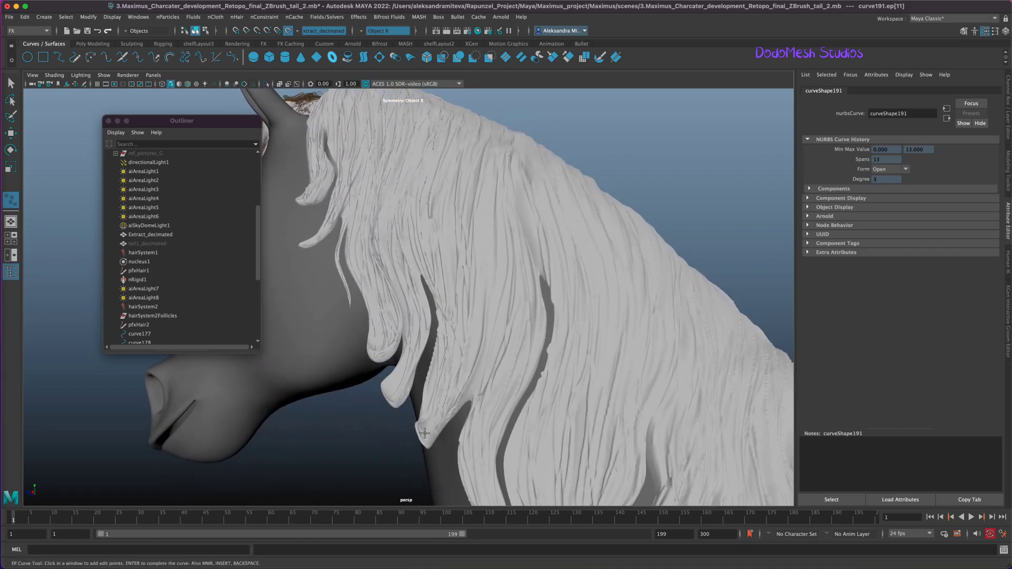
{"action": "mouse_move", "coordinate": [635, 174]}
{"action": "left_mouse_down", "text": "alt"}
{"action": "mouse_move", "coordinate": [636, 272]}
{"action": "mouse_move", "coordinate": [581, 277]}
{"action": "left_mouse_up", "text": "alt"}
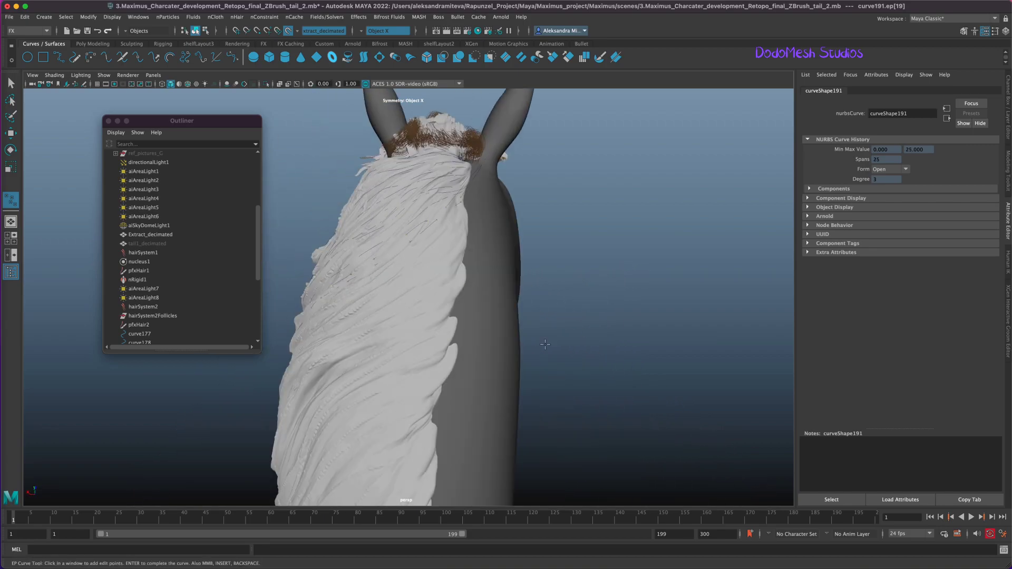
{"action": "left_click_drag", "start_coordinate": [545, 344], "coordinate": [398, 316], "text": "alt"}
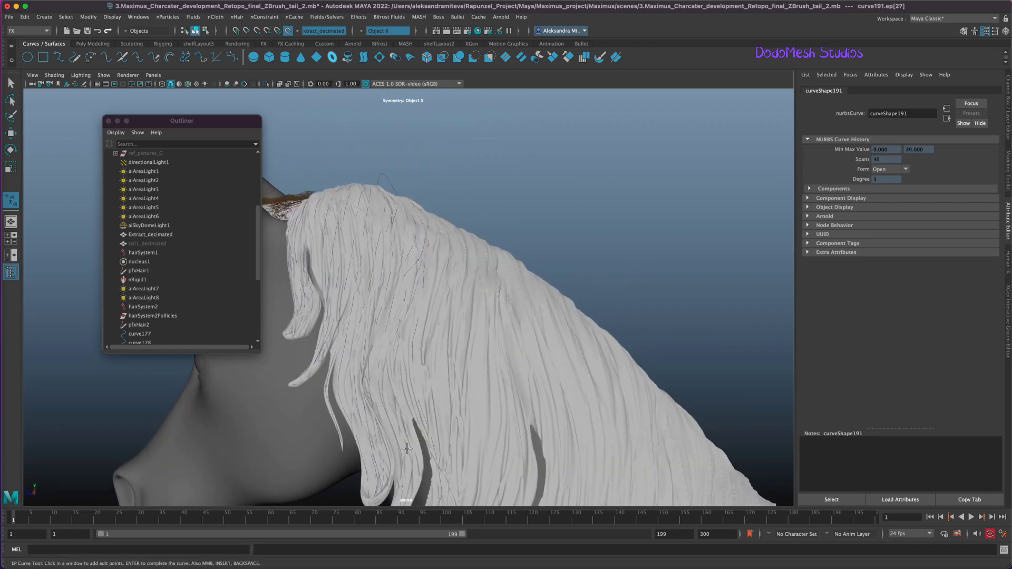
{"action": "mouse_move", "coordinate": [576, 386]}
{"action": "left_mouse_down", "text": "alt"}
{"action": "mouse_move", "coordinate": [580, 244]}
{"action": "mouse_move", "coordinate": [388, 363]}
{"action": "mouse_move", "coordinate": [612, 366]}
{"action": "mouse_move", "coordinate": [603, 340]}
{"action": "left_mouse_up", "text": "alt"}
{"action": "key", "text": "Return"}
{"action": "scroll", "coordinate": [185, 264], "scroll_direction": "down", "scroll_amount": 5}
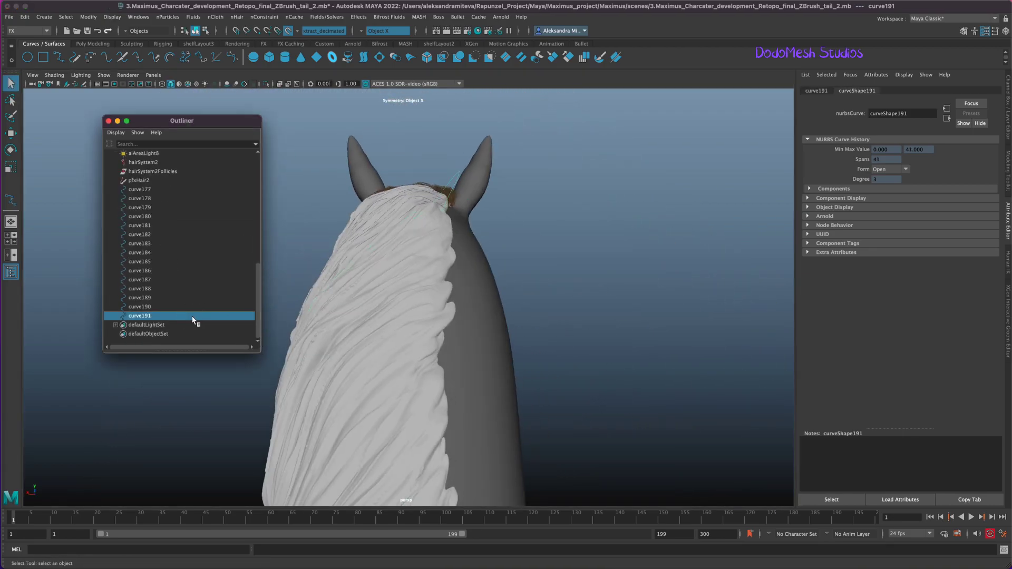
Delete curve191 and redraw it down the strand to its tip.
{"action": "key", "text": "Delete"}
{"action": "left_click", "coordinate": [10, 201]}
{"action": "left_click_drag", "start_coordinate": [369, 263], "coordinate": [485, 207], "text": "alt"}
{"action": "left_click", "coordinate": [436, 215]}
{"action": "left_click", "coordinate": [609, 366]}
{"action": "left_click_drag", "start_coordinate": [610, 365], "coordinate": [714, 378], "text": "alt"}
{"action": "mouse_move", "coordinate": [669, 278]}
{"action": "left_mouse_down", "text": "alt"}
{"action": "mouse_move", "coordinate": [657, 293]}
{"action": "mouse_move", "coordinate": [580, 293]}
{"action": "left_mouse_up", "text": "alt"}
{"action": "left_click", "coordinate": [492, 291]}
{"action": "left_click", "coordinate": [478, 458]}
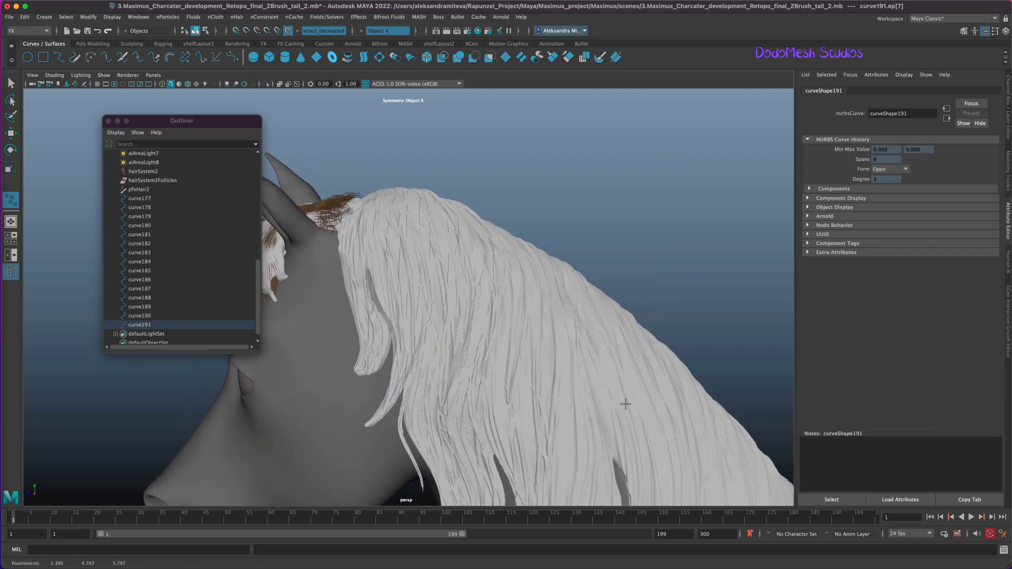
{"action": "left_click_drag", "start_coordinate": [625, 405], "coordinate": [416, 216], "text": "alt"}
{"action": "left_click", "coordinate": [424, 247]}
{"action": "left_click", "coordinate": [405, 323]}
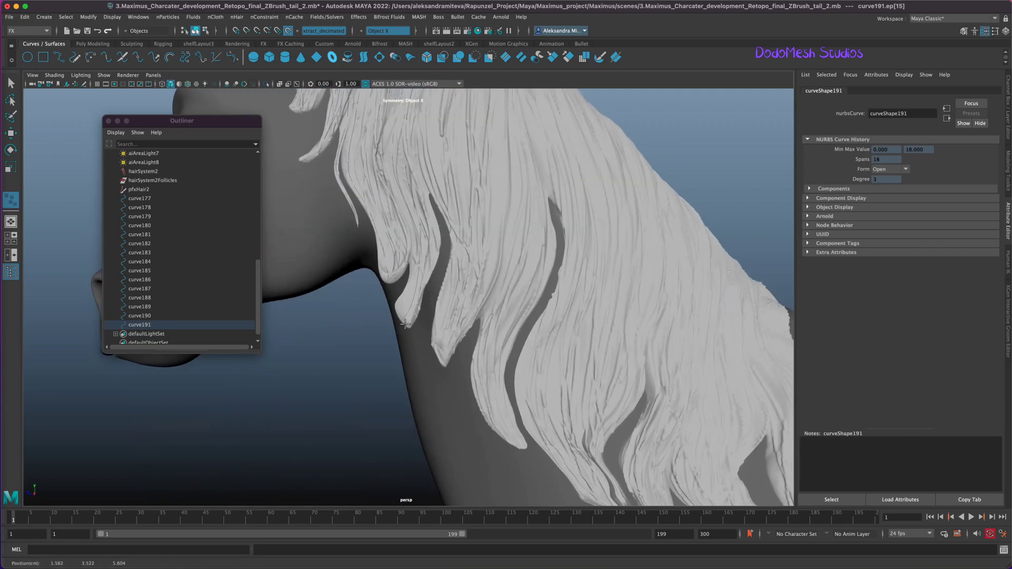
{"action": "key", "text": "q"}
Draw curve192 from the mane's root down a strand.
{"action": "left_click", "coordinate": [59, 57]}
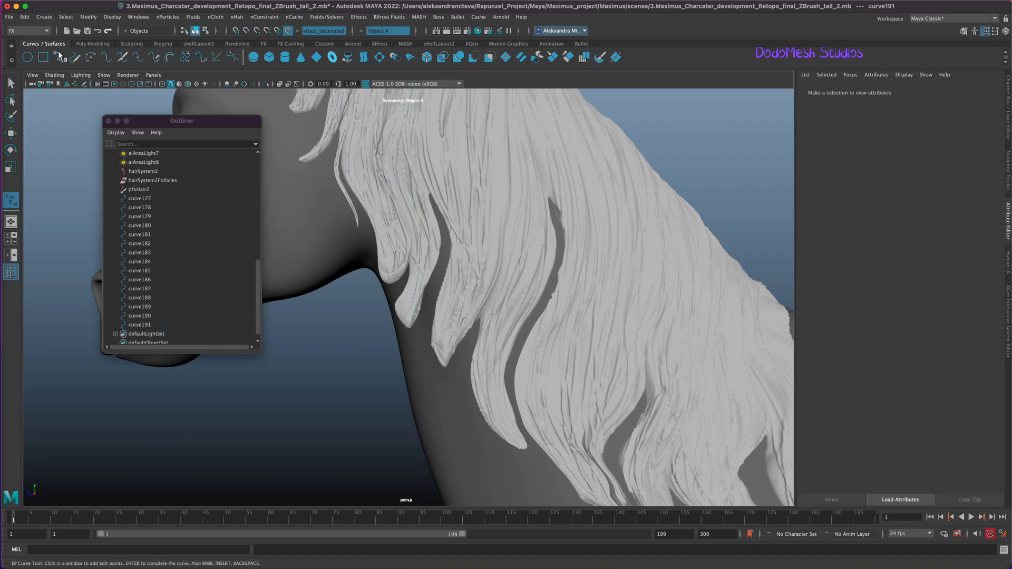
{"action": "left_click_drag", "start_coordinate": [474, 263], "coordinate": [428, 194], "text": "alt"}
{"action": "left_click", "coordinate": [416, 215]}
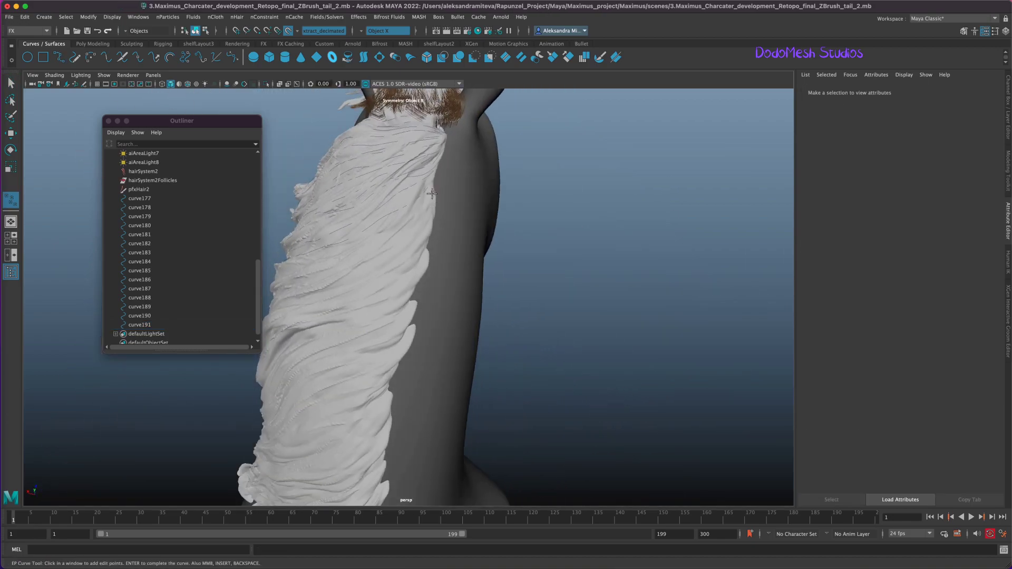
{"action": "mouse_move", "coordinate": [576, 361]}
{"action": "left_mouse_down", "text": "alt"}
{"action": "mouse_move", "coordinate": [596, 368]}
{"action": "mouse_move", "coordinate": [643, 323]}
{"action": "mouse_move", "coordinate": [405, 234]}
{"action": "left_mouse_up", "text": "alt"}
{"action": "left_click", "coordinate": [413, 289]}
{"action": "left_click", "coordinate": [424, 436]}
{"action": "left_click", "coordinate": [416, 477]}
{"action": "key", "text": "Return"}
Draw curve193 along a back strand to its tip, then select Maximus_body1.
{"action": "left_click", "coordinate": [425, 129]}
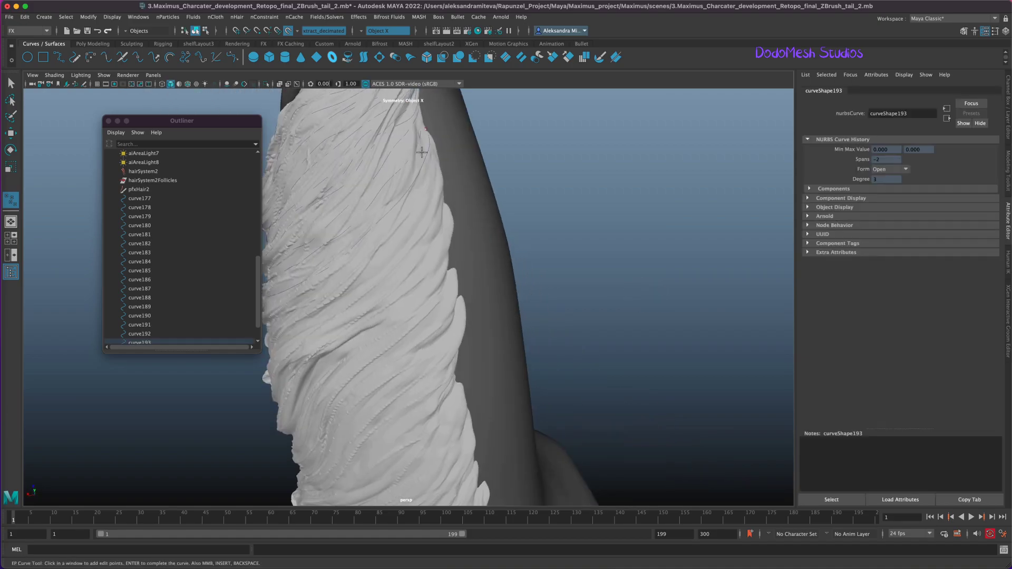
{"action": "left_click", "coordinate": [314, 259]}
{"action": "left_click", "coordinate": [268, 287]}
{"action": "left_click", "coordinate": [444, 295]}
{"action": "left_click", "coordinate": [461, 343]}
{"action": "left_click", "coordinate": [449, 443]}
{"action": "left_click", "coordinate": [455, 459]}
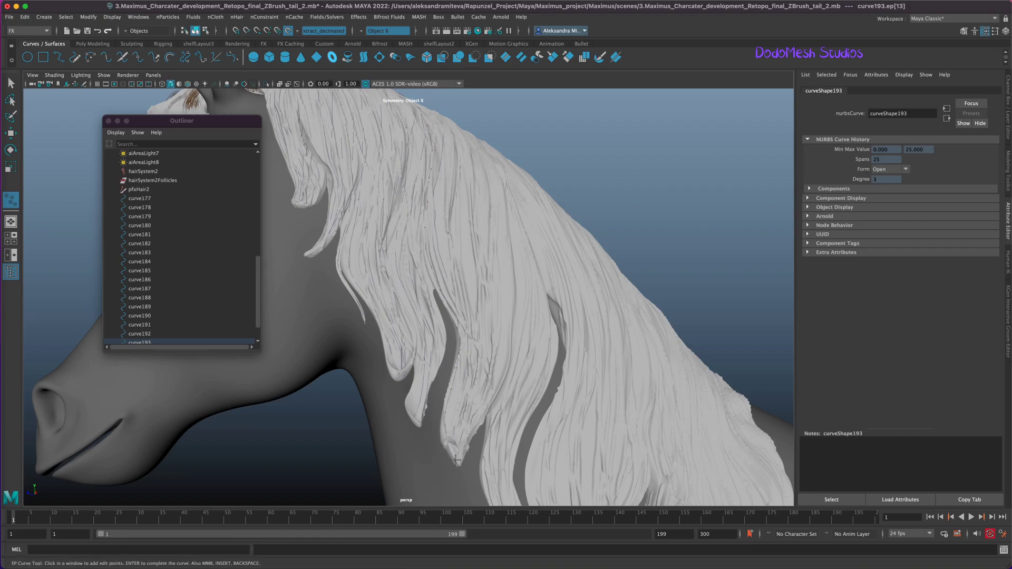
{"action": "key", "text": "Return"}
{"action": "key", "text": "q"}
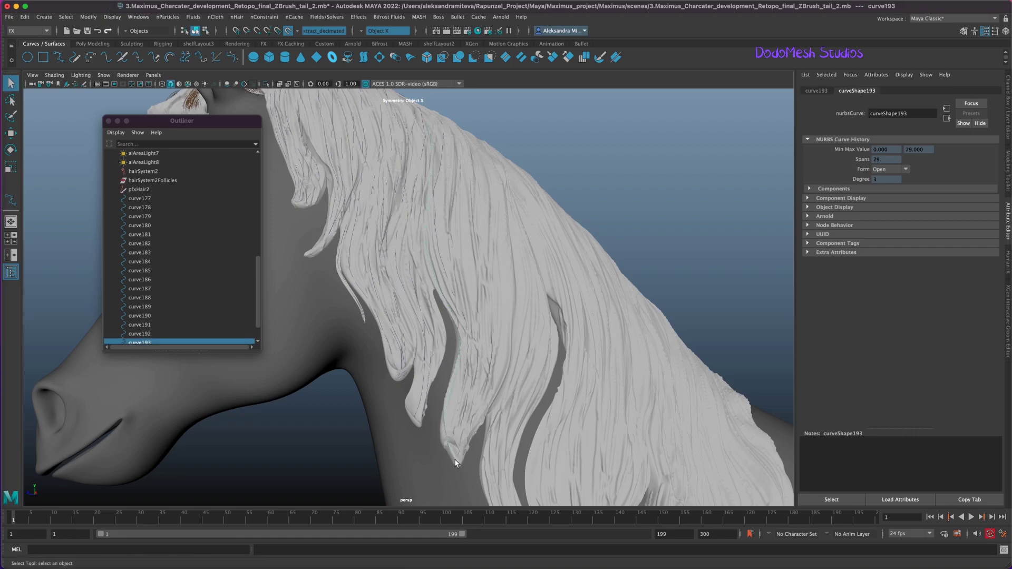
{"action": "left_click_drag", "start_coordinate": [258, 266], "coordinate": [258, 153]}
{"action": "left_click", "coordinate": [153, 198]}
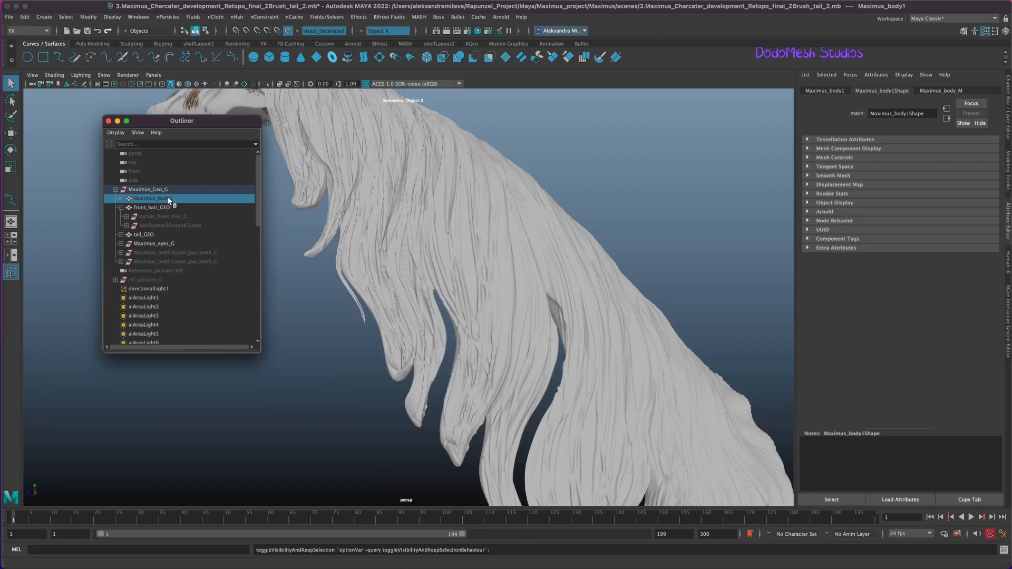
Trace an EP guide curve down an inner mane strand.
{"action": "mouse_move", "coordinate": [474, 237]}
{"action": "left_mouse_down", "text": "alt"}
{"action": "mouse_move", "coordinate": [725, 220]}
{"action": "mouse_move", "coordinate": [567, 397]}
{"action": "mouse_move", "coordinate": [414, 182]}
{"action": "left_mouse_up", "text": "alt"}
{"action": "left_click", "coordinate": [725, 222]}
{"action": "key", "text": "y"}
{"action": "left_click", "coordinate": [414, 182]}
{"action": "left_click", "coordinate": [450, 241]}
{"action": "left_click", "coordinate": [460, 321]}
{"action": "left_click", "coordinate": [458, 375]}
{"action": "key", "text": "Return"}
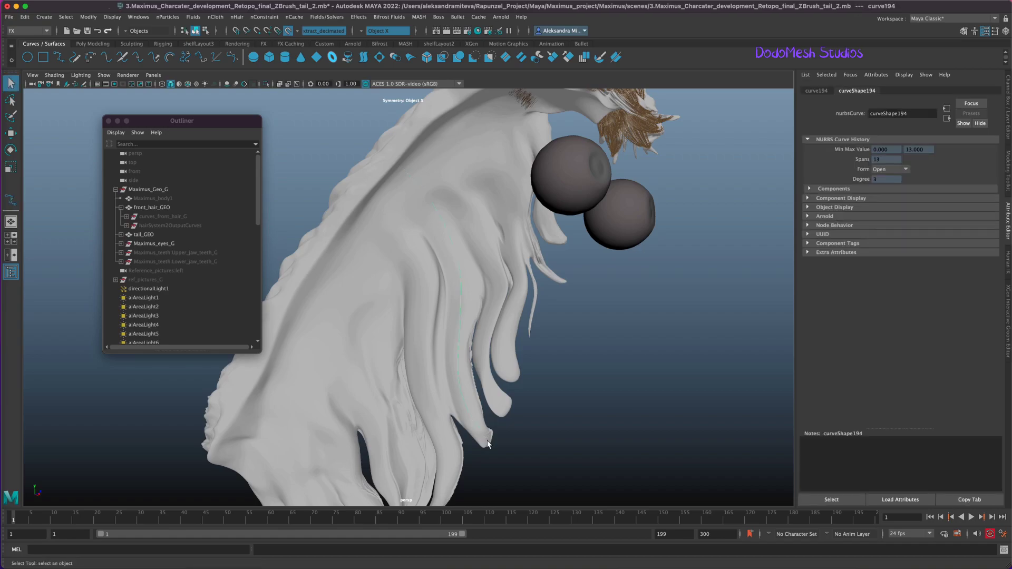
Add two more inner-side curves toward the strand tips, up to curve198.
{"action": "left_click", "coordinate": [420, 142]}
{"action": "left_click", "coordinate": [468, 202]}
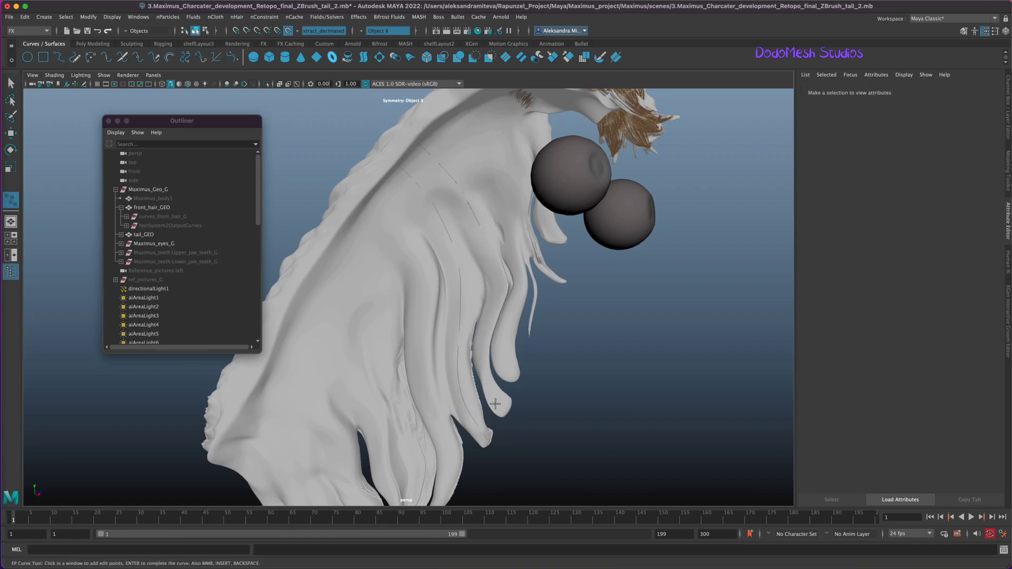
{"action": "key", "text": "Return"}
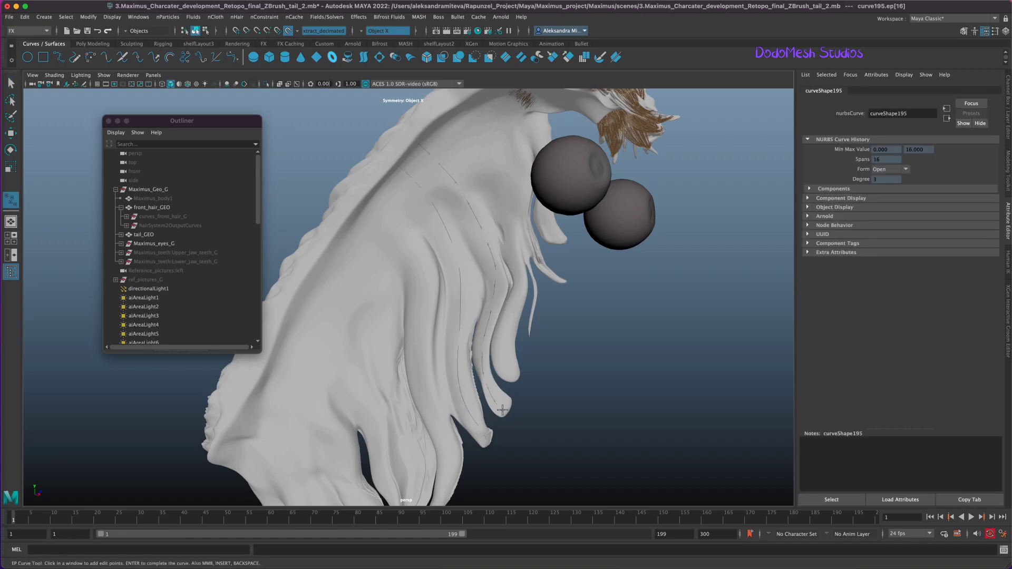
{"action": "left_click", "coordinate": [454, 128]}
{"action": "left_click", "coordinate": [506, 216]}
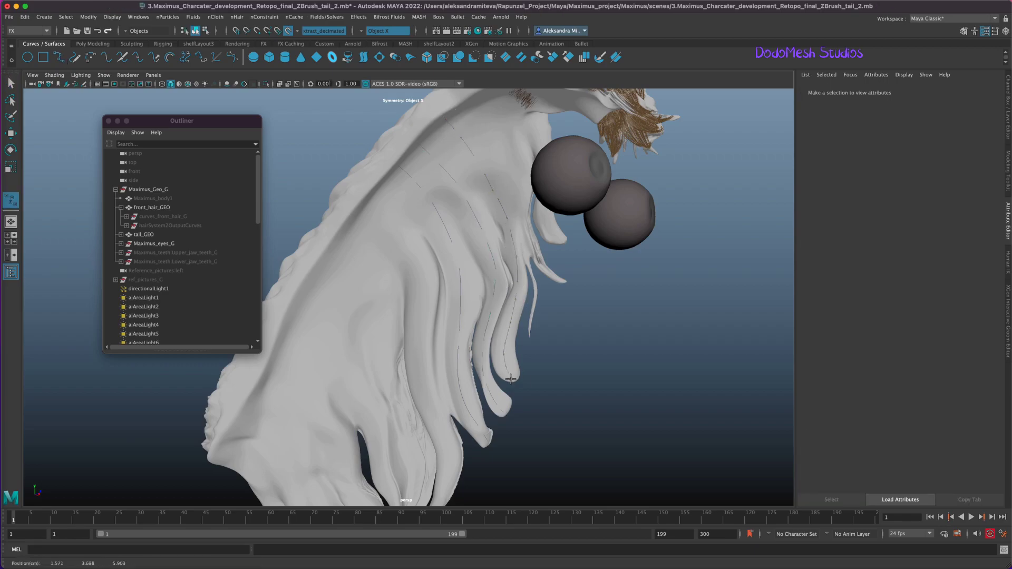
{"action": "key", "text": "Return"}
{"action": "key", "text": "Return"}
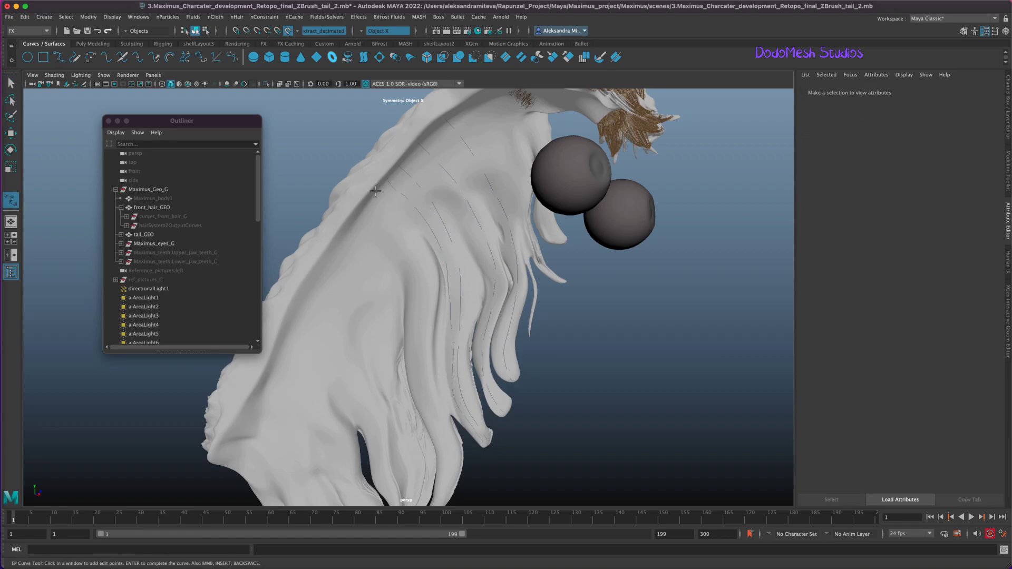
{"action": "left_click", "coordinate": [427, 334]}
{"action": "scroll", "coordinate": [601, 452], "scroll_direction": "up", "scroll_amount": 1}
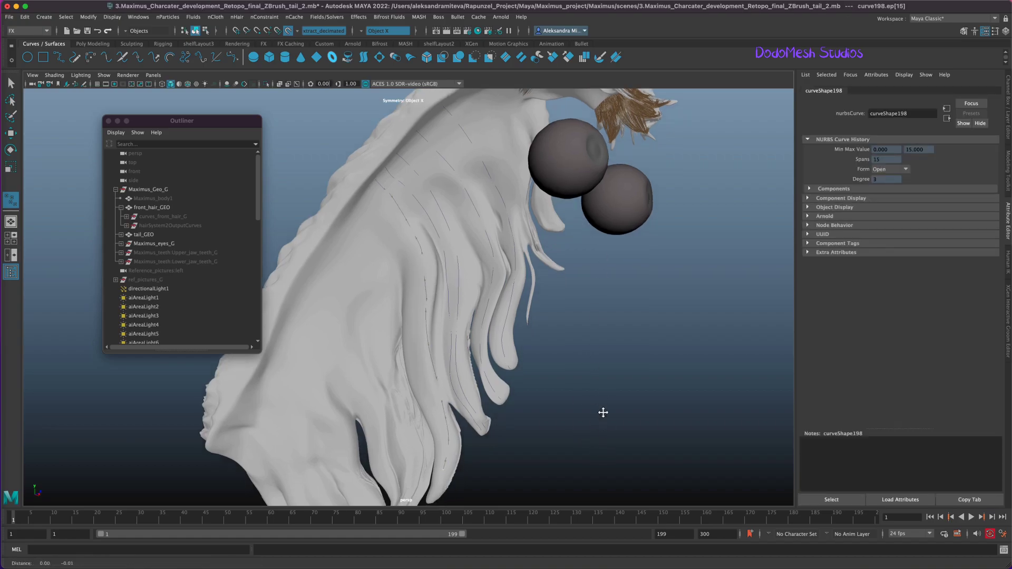
Draw an EP guide curve down an outer mane strand toward its tip.
{"action": "scroll", "coordinate": [442, 396], "scroll_direction": "up", "scroll_amount": 3}
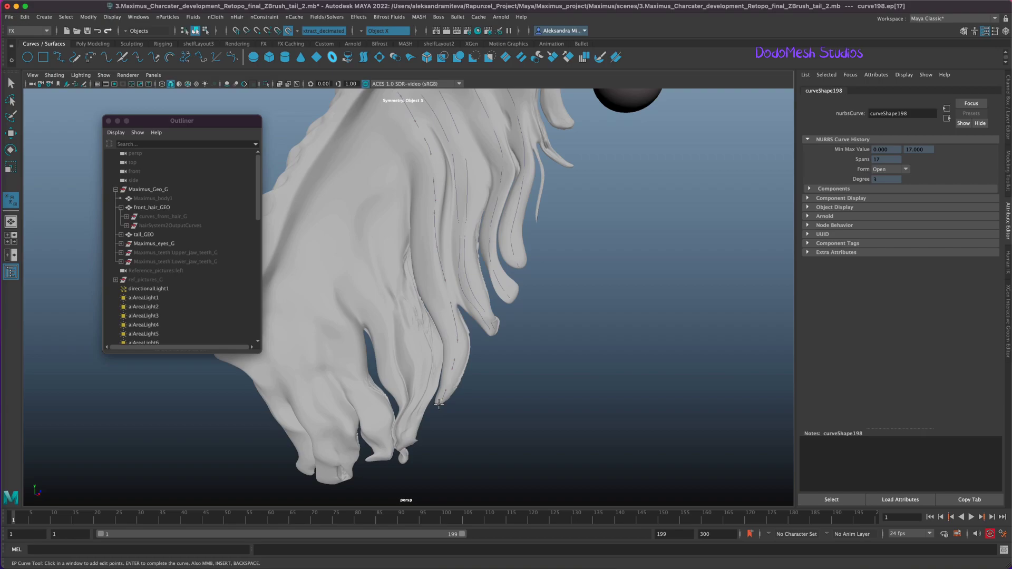
{"action": "left_click", "coordinate": [439, 403]}
{"action": "mouse_move", "coordinate": [438, 404]}
{"action": "left_mouse_down", "text": "alt"}
{"action": "mouse_move", "coordinate": [652, 330]}
{"action": "mouse_move", "coordinate": [413, 149]}
{"action": "left_mouse_up", "text": "alt"}
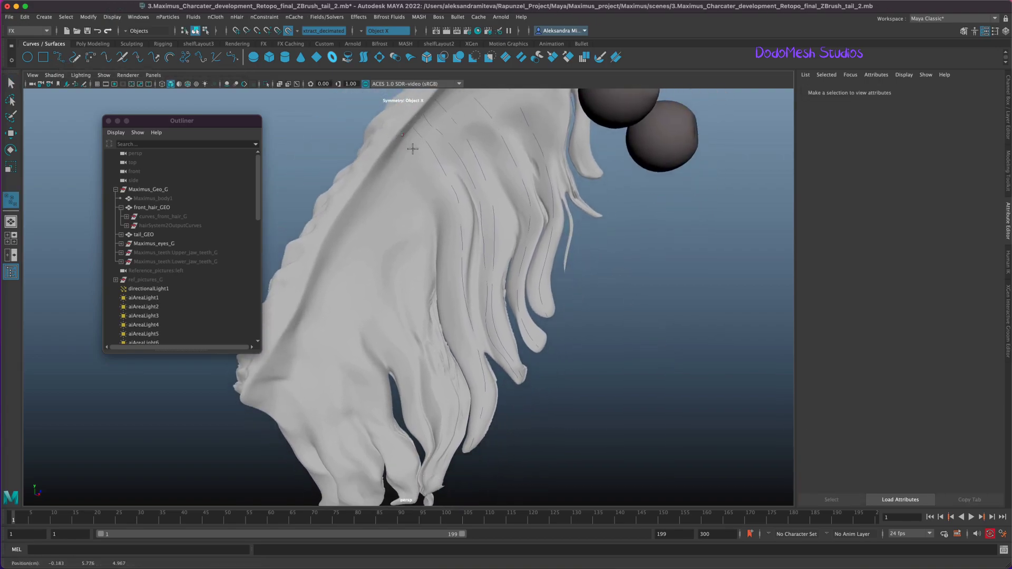
{"action": "left_click", "coordinate": [458, 445]}
{"action": "key", "text": "Return"}
Draw another guide curve on the upper mane strands and save the scene.
{"action": "left_click", "coordinate": [389, 149]}
{"action": "left_click", "coordinate": [403, 170]}
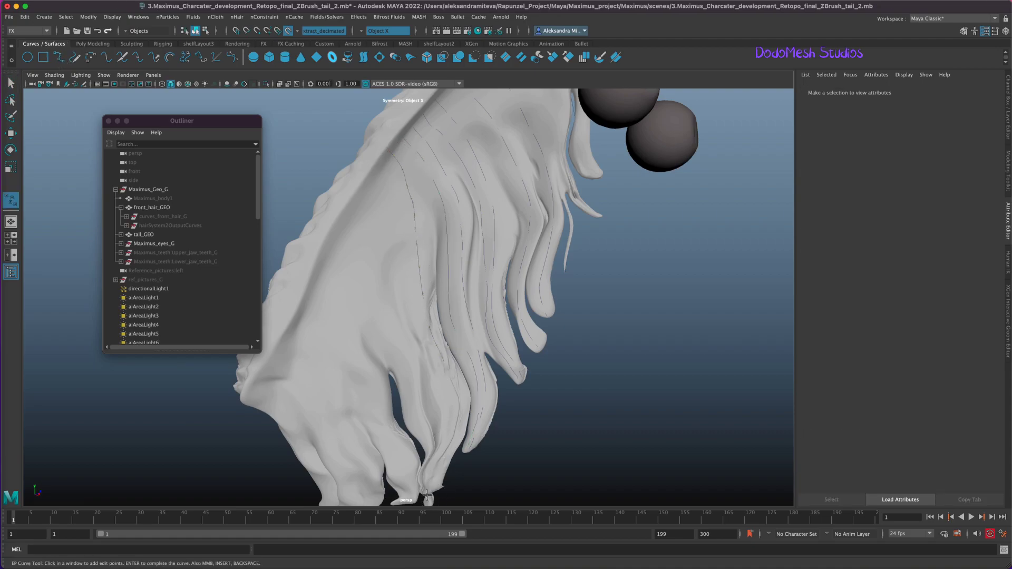
{"action": "key", "text": "Return"}
{"action": "key", "text": "ctrl+s"}
{"action": "key", "text": "q"}
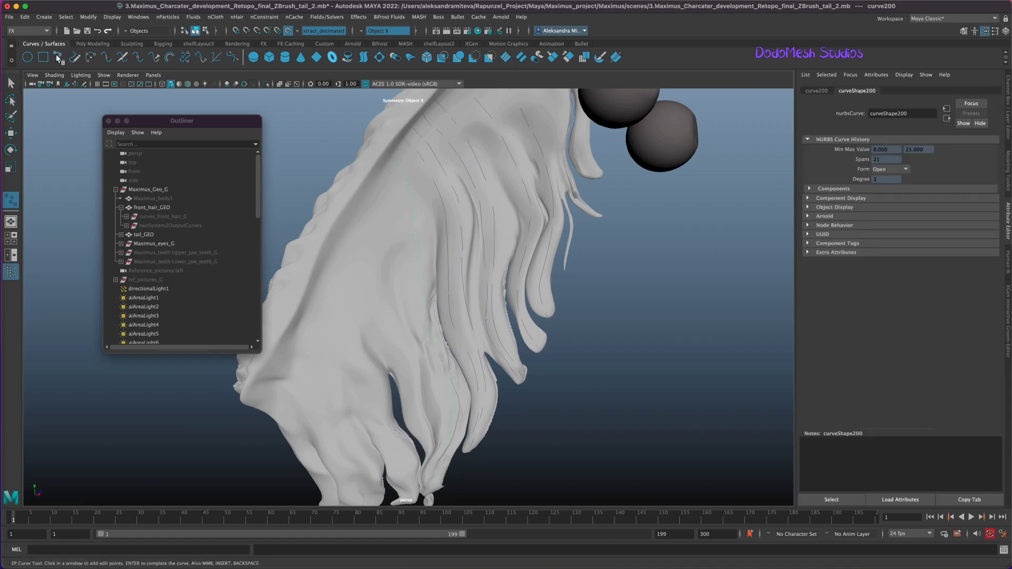
Complete one more guide curve along a lower mane strand.
{"action": "middle_click_drag", "start_coordinate": [630, 357], "coordinate": [671, 303], "text": "alt"}
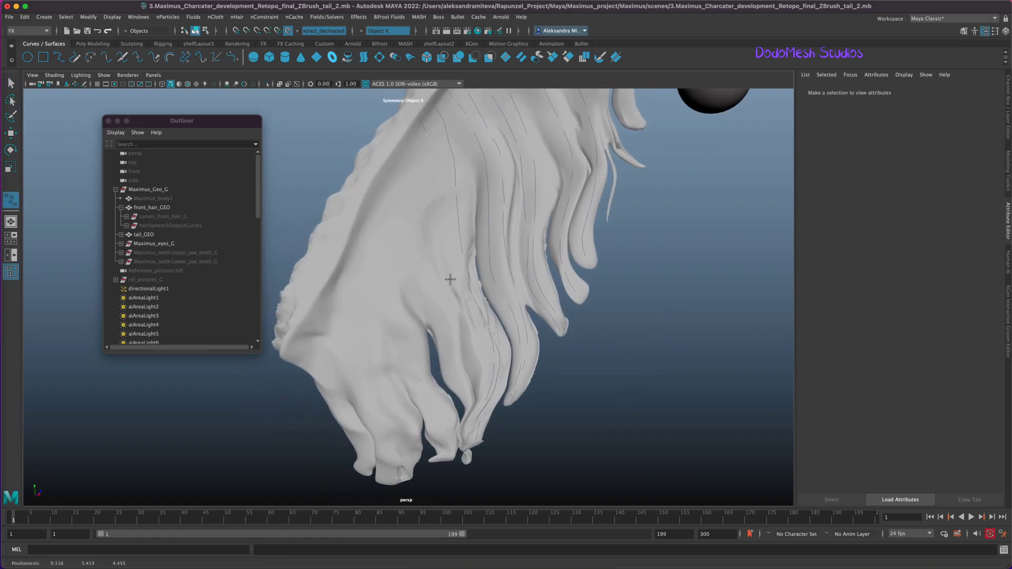
{"action": "key", "text": "Return"}
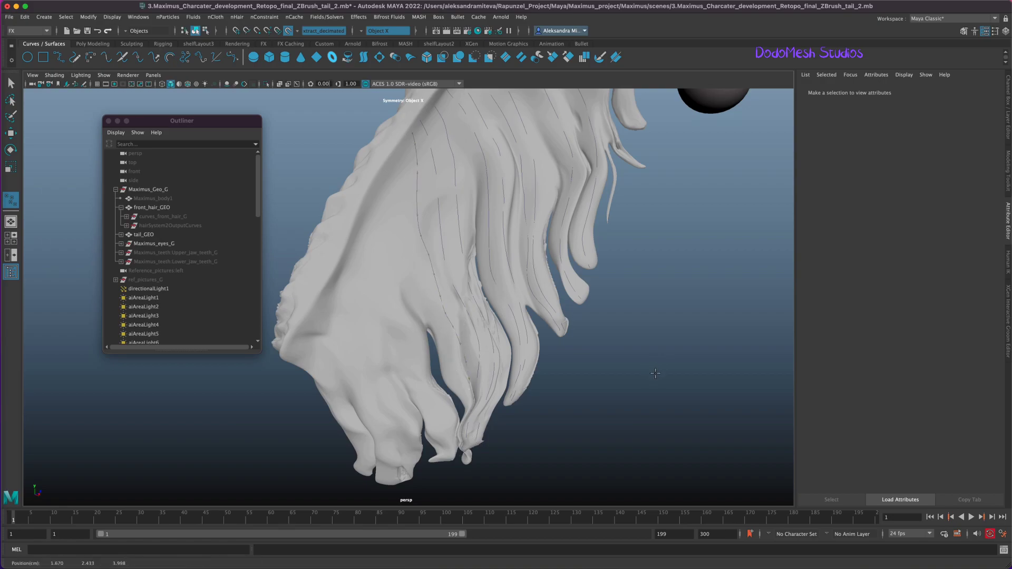
{"action": "key", "text": "q"}
{"action": "mouse_move", "coordinate": [650, 377]}
{"action": "left_mouse_down", "text": "alt"}
{"action": "mouse_move", "coordinate": [646, 393]}
{"action": "mouse_move", "coordinate": [731, 361]}
{"action": "left_mouse_up", "text": "alt"}
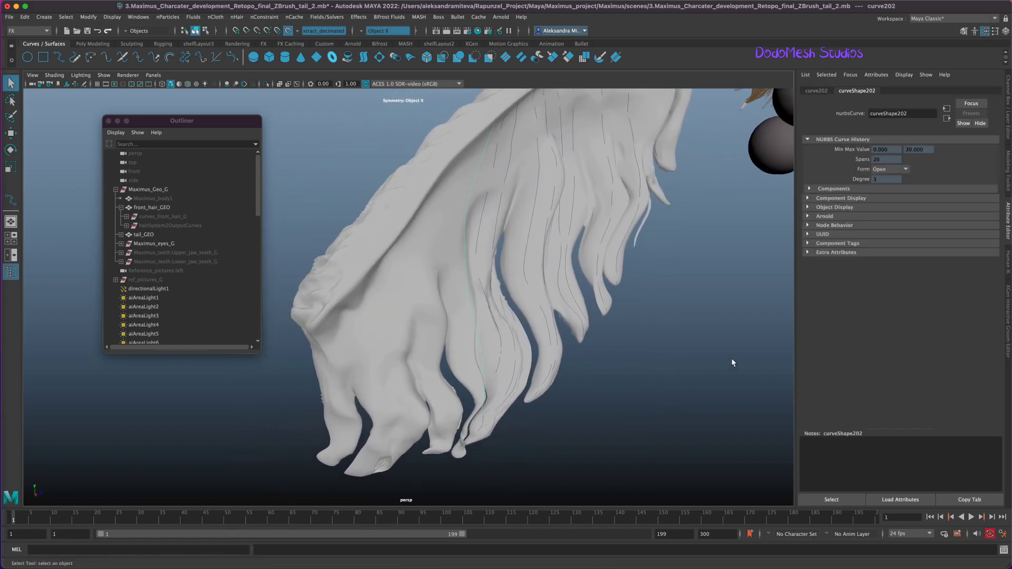
Draw short EP guide curves at several lower strand tips.
{"action": "key", "text": "ctrl+z"}
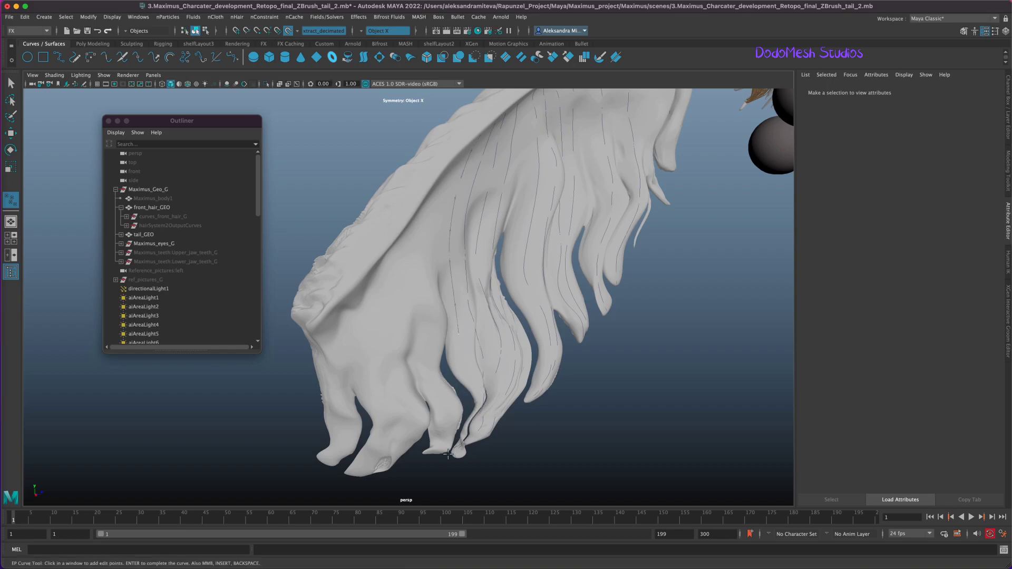
{"action": "left_click", "coordinate": [448, 453]}
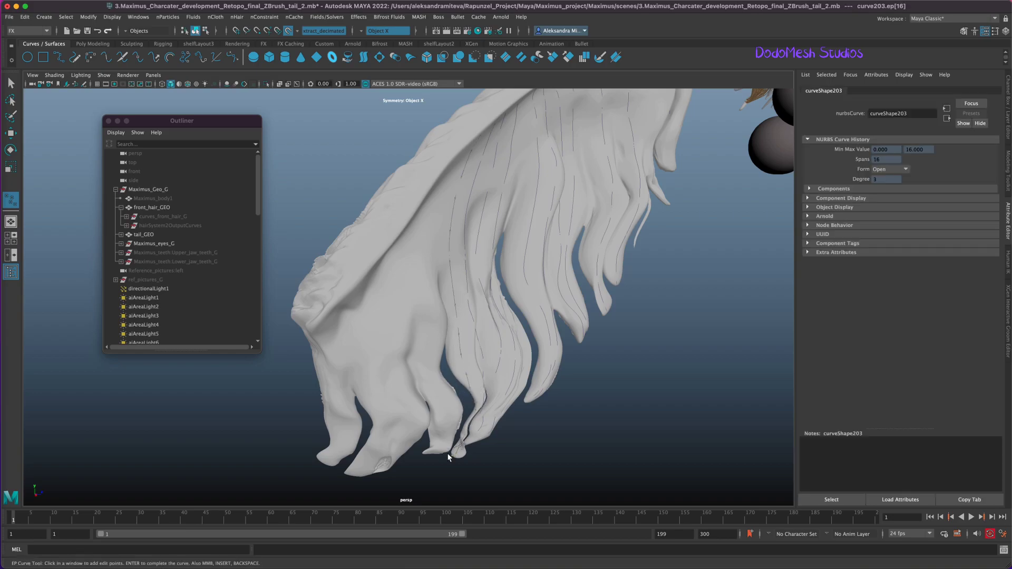
{"action": "key", "text": "BackSpace"}
{"action": "left_click", "coordinate": [438, 450]}
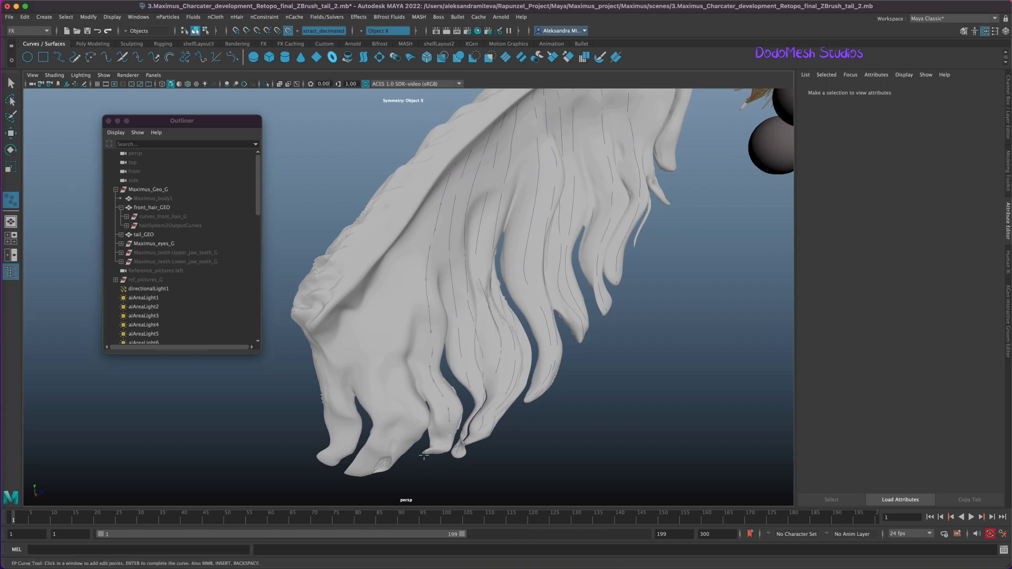
{"action": "left_click", "coordinate": [424, 454]}
{"action": "key", "text": "BackSpace"}
{"action": "key", "text": "BackSpace"}
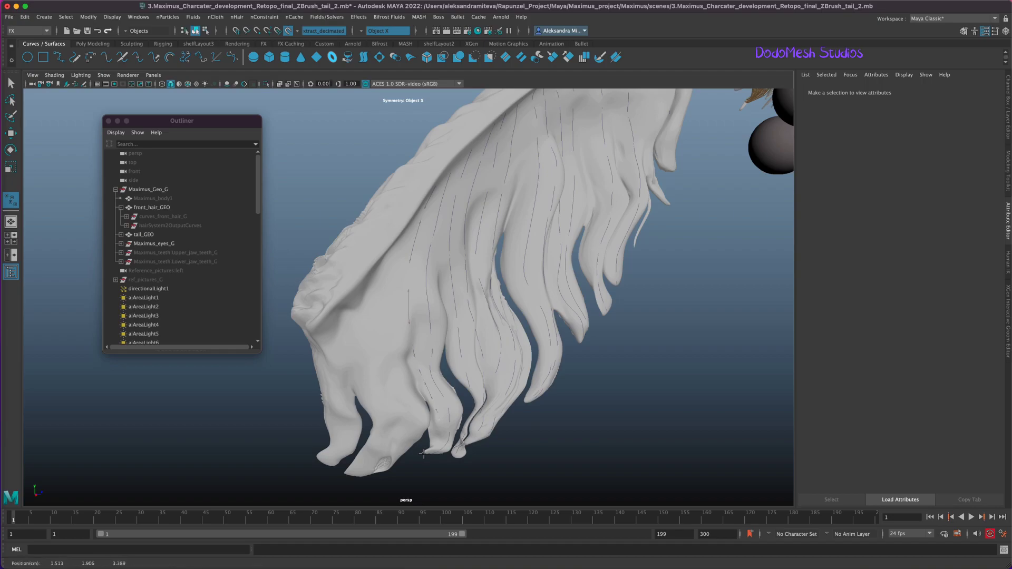
{"action": "left_click", "coordinate": [423, 453]}
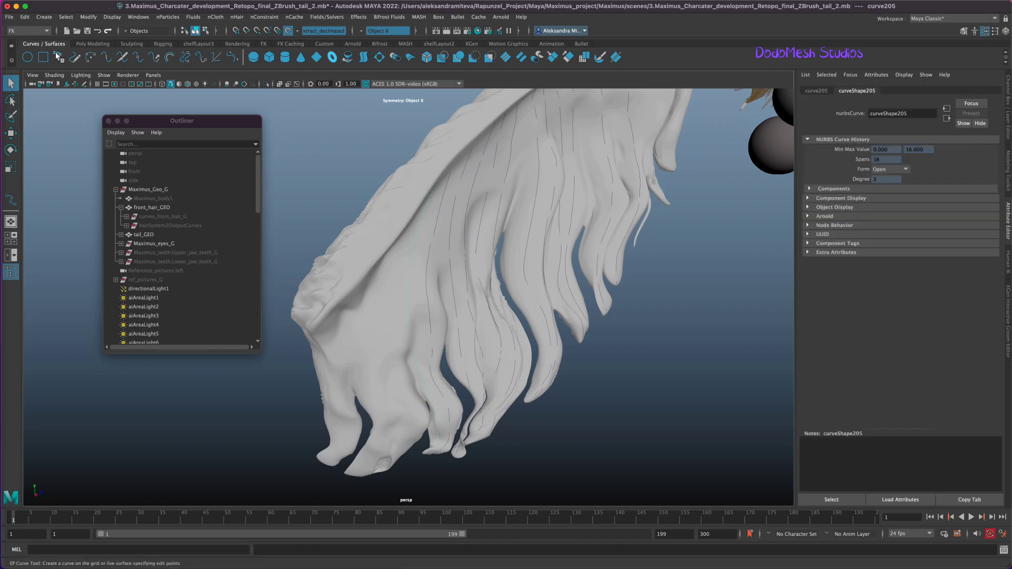
{"action": "key", "text": "BackSpace"}
Add more guide curves along the lower strand tips, working leftward.
{"action": "left_click", "coordinate": [392, 454]}
{"action": "left_click", "coordinate": [354, 476]}
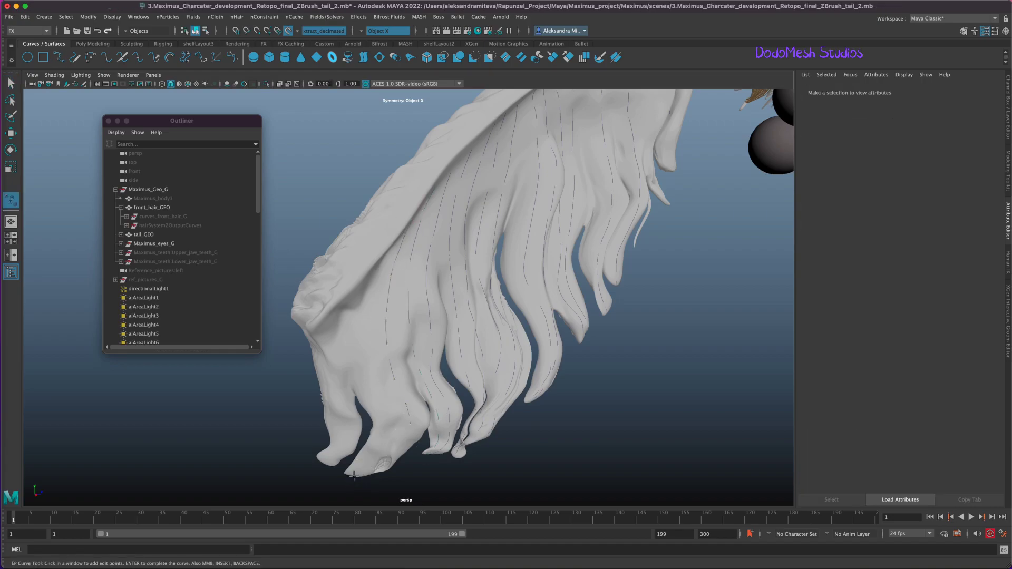
{"action": "left_click", "coordinate": [353, 475]}
{"action": "key", "text": "BackSpace"}
{"action": "left_click", "coordinate": [345, 470]}
{"action": "key", "text": "BackSpace"}
{"action": "left_click", "coordinate": [344, 475]}
{"action": "left_click", "coordinate": [330, 475]}
{"action": "key", "text": "BackSpace"}
Draw guide curves along the mane's left edge and a nearby strand tip.
{"action": "left_click", "coordinate": [315, 464]}
{"action": "key", "text": "BackSpace"}
{"action": "left_click", "coordinate": [324, 332]}
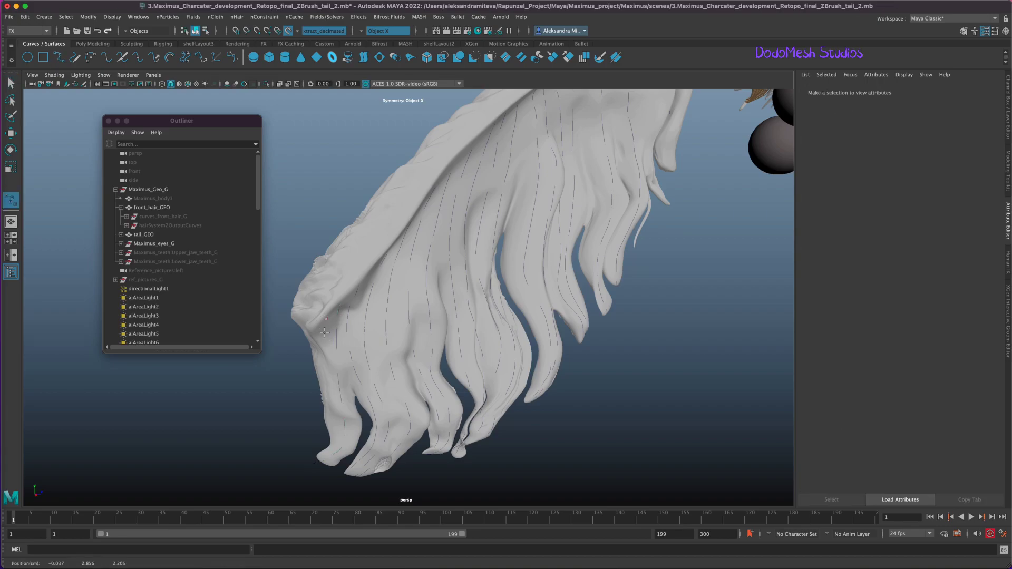
{"action": "key", "text": "q"}
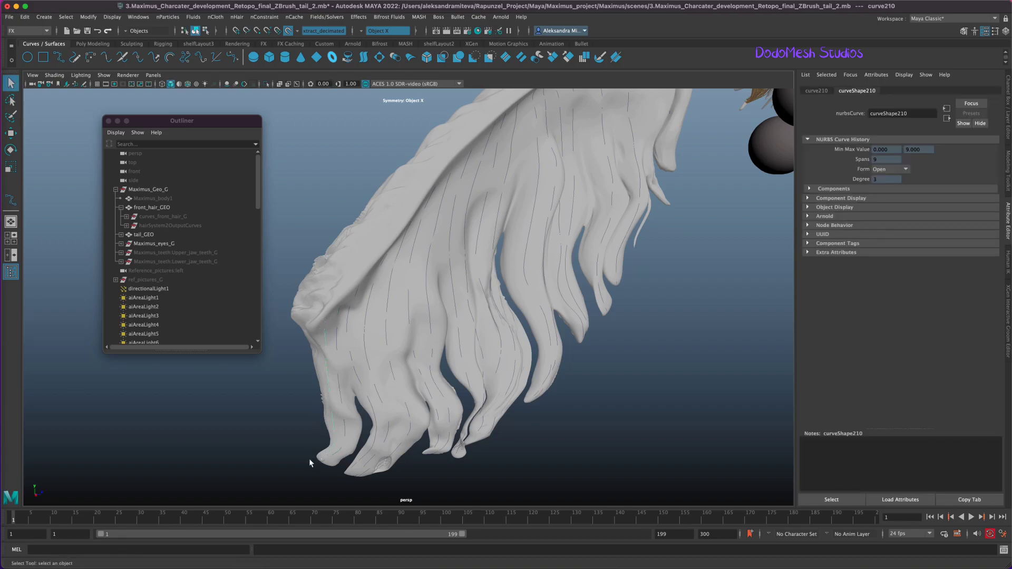
{"action": "left_click", "coordinate": [58, 59]}
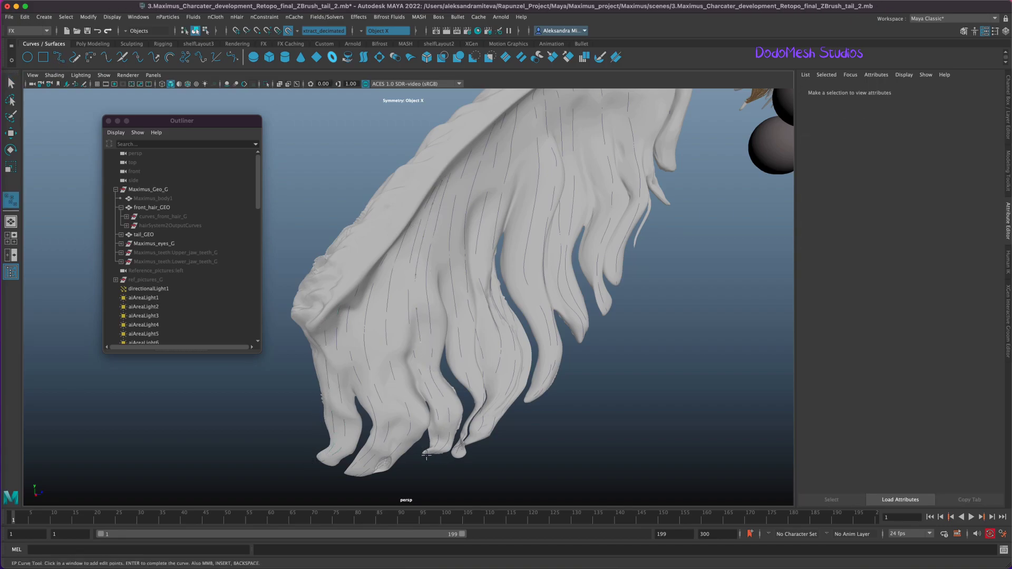
{"action": "key", "text": "q"}
{"action": "key", "text": "y"}
{"action": "left_click", "coordinate": [438, 375]}
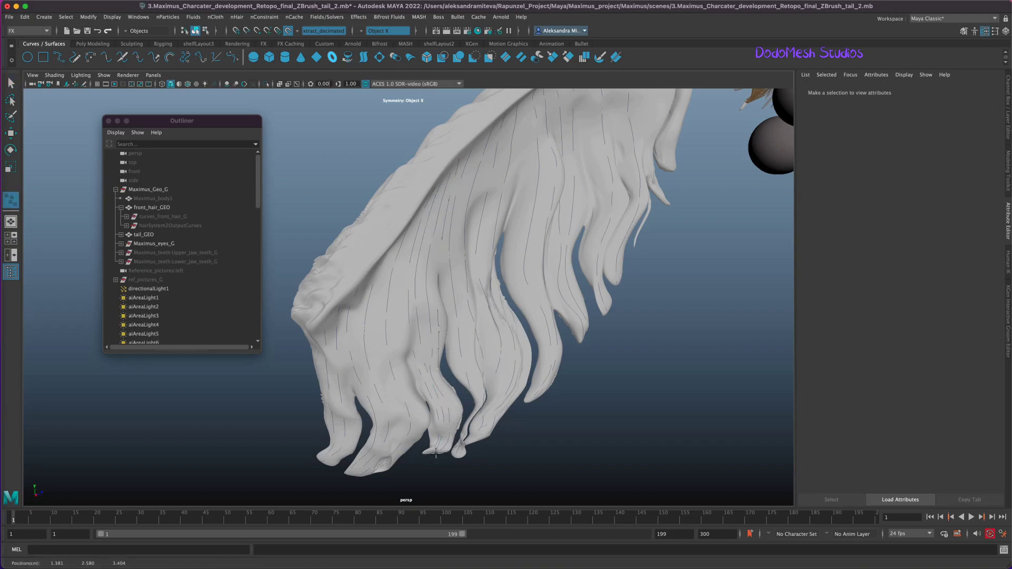
{"action": "key", "text": "q"}
{"action": "key", "text": "y"}
Draw a guide curve up a lower mane strand with the tips in view.
{"action": "scroll", "coordinate": [645, 375], "scroll_direction": "up", "scroll_amount": 3}
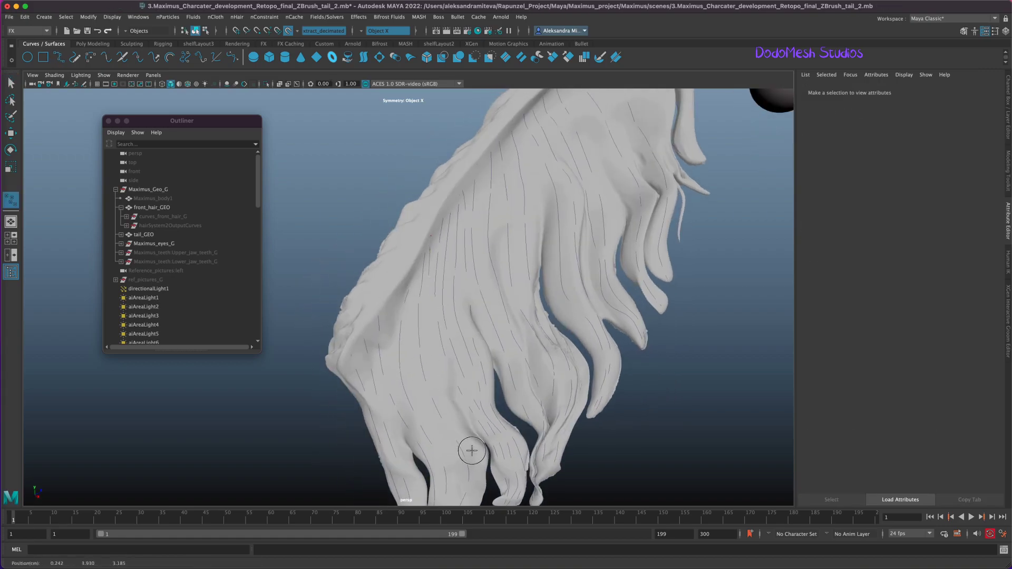
{"action": "middle_click_drag", "start_coordinate": [652, 468], "coordinate": [632, 368], "text": "alt"}
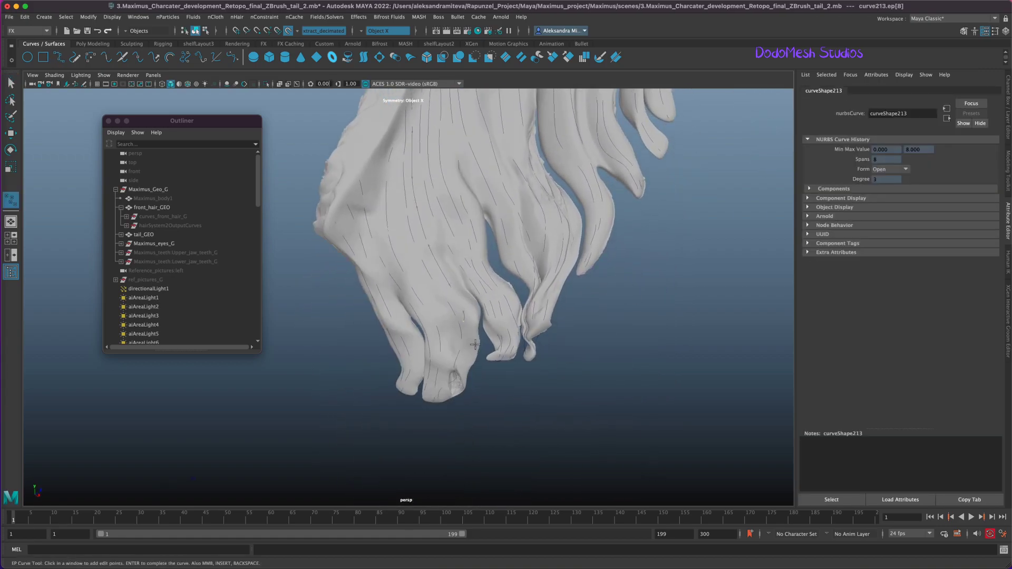
{"action": "left_click", "coordinate": [455, 394]}
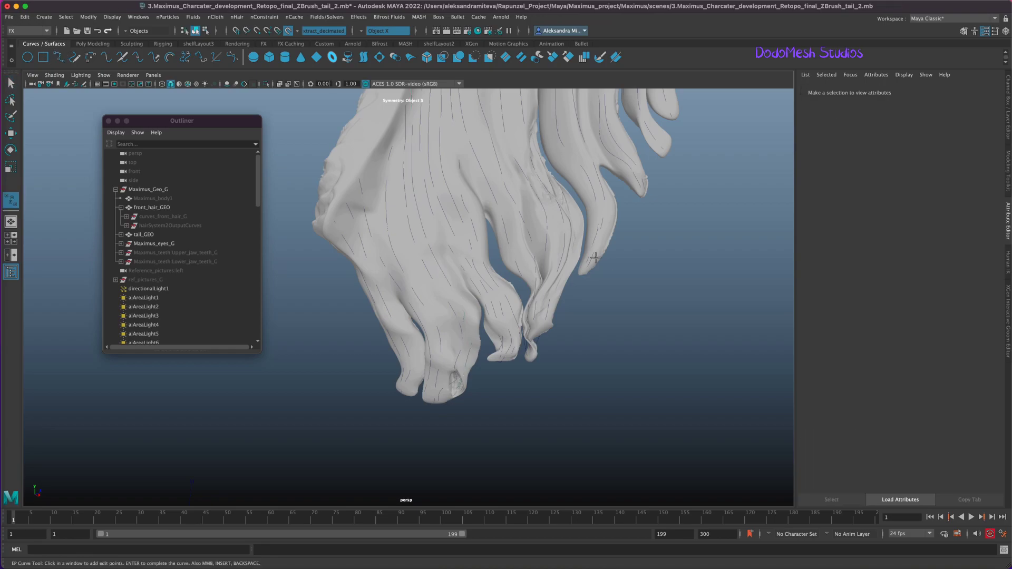
{"action": "scroll", "coordinate": [675, 433], "scroll_direction": "up", "scroll_amount": 3}
{"action": "left_click", "coordinate": [443, 401]}
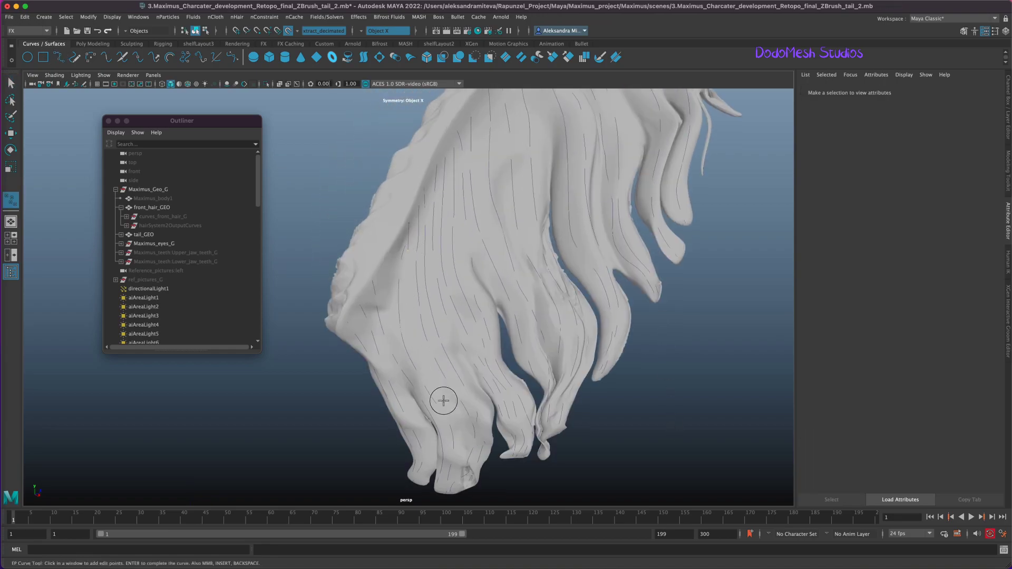
{"action": "left_click", "coordinate": [447, 491]}
{"action": "left_click", "coordinate": [384, 275]}
{"action": "left_click", "coordinate": [442, 429]}
{"action": "key", "text": "Return"}
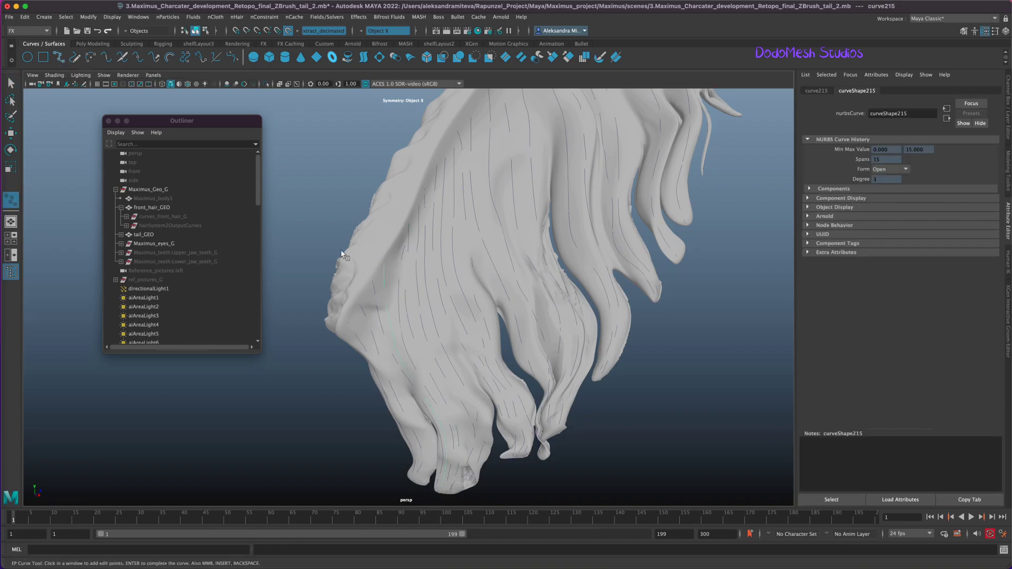
Add a curve to a strand tip, then trace an inner-side strand to curve215.
{"action": "left_click", "coordinate": [373, 321]}
{"action": "left_click", "coordinate": [429, 459]}
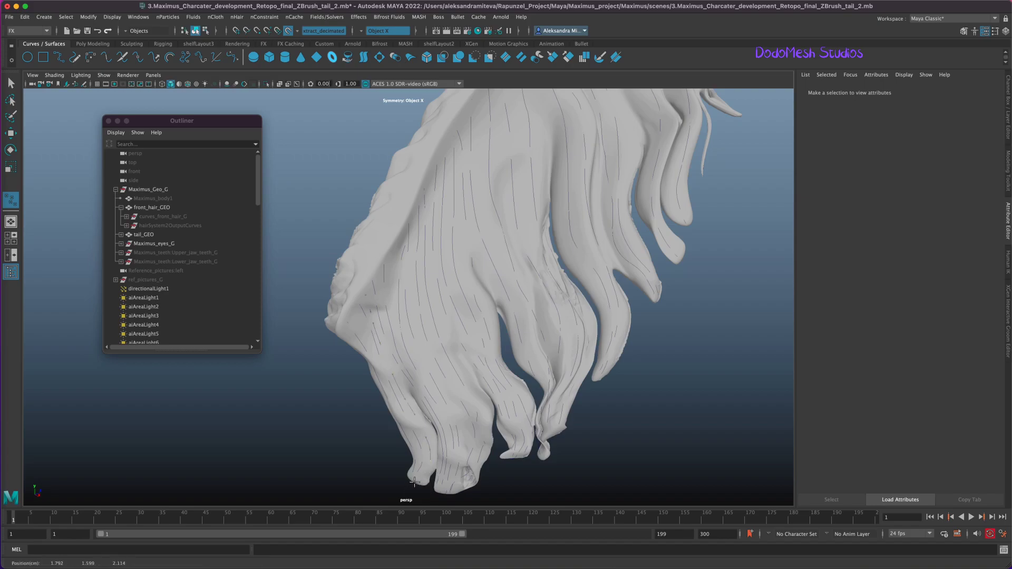
{"action": "key", "text": "Return"}
{"action": "mouse_move", "coordinate": [415, 481]}
{"action": "left_mouse_down", "text": "alt"}
{"action": "mouse_move", "coordinate": [610, 384]}
{"action": "mouse_move", "coordinate": [592, 320]}
{"action": "left_mouse_up", "text": "alt"}
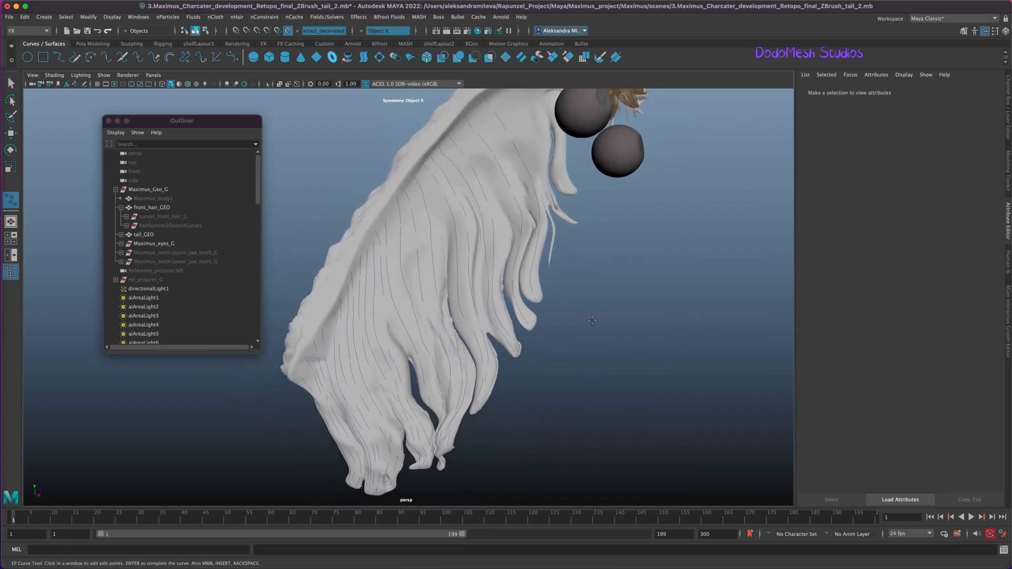
{"action": "left_click", "coordinate": [450, 258]}
{"action": "left_click", "coordinate": [460, 315]}
{"action": "left_click", "coordinate": [476, 362]}
{"action": "left_click", "coordinate": [476, 394]}
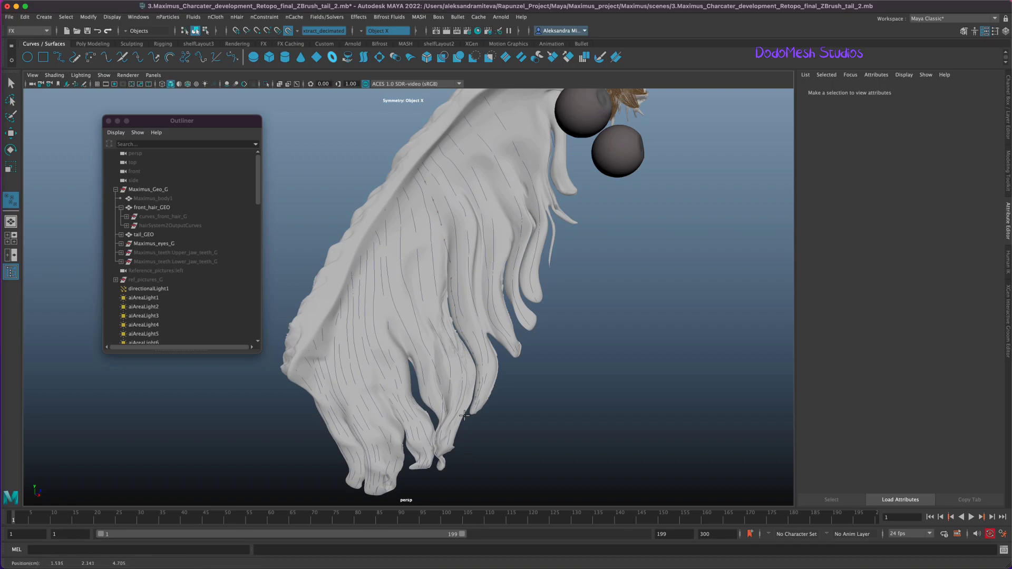
{"action": "key", "text": "Return"}
{"action": "key", "text": "Return"}
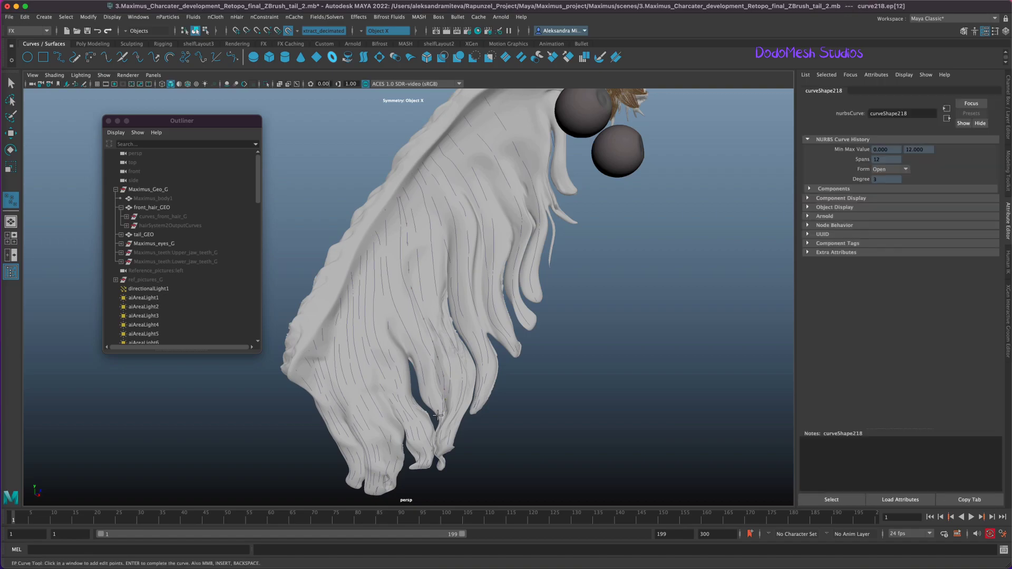
Draw guide curves down outer mane strands toward their tips.
{"action": "left_click_drag", "start_coordinate": [437, 415], "coordinate": [584, 357], "text": "alt"}
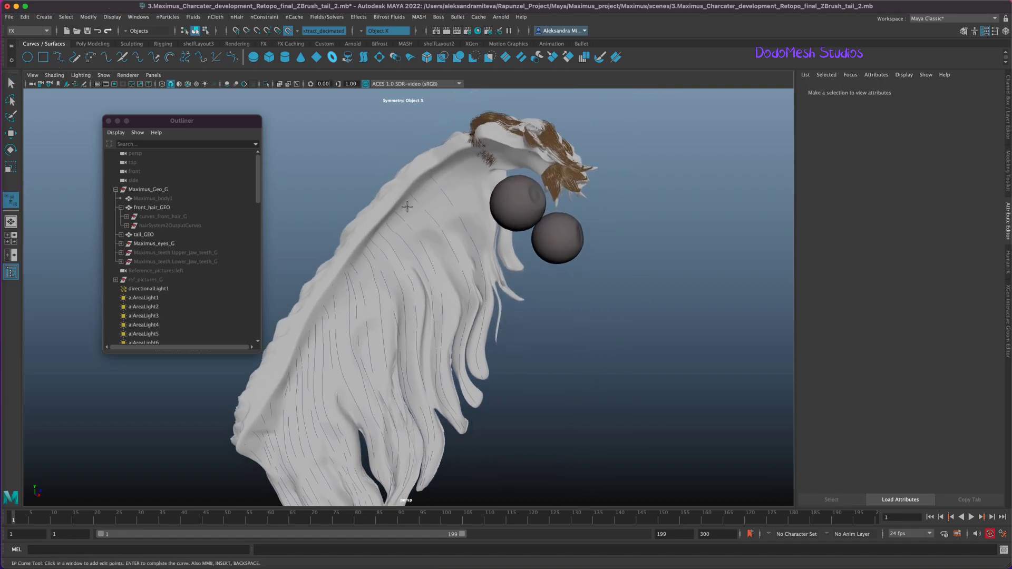
{"action": "left_click", "coordinate": [463, 432]}
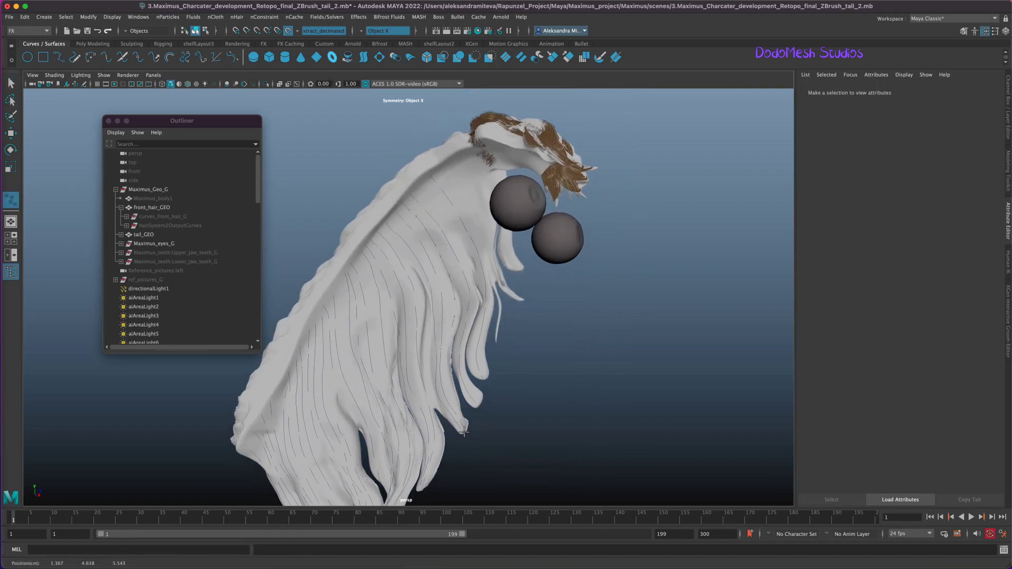
{"action": "key", "text": "Return"}
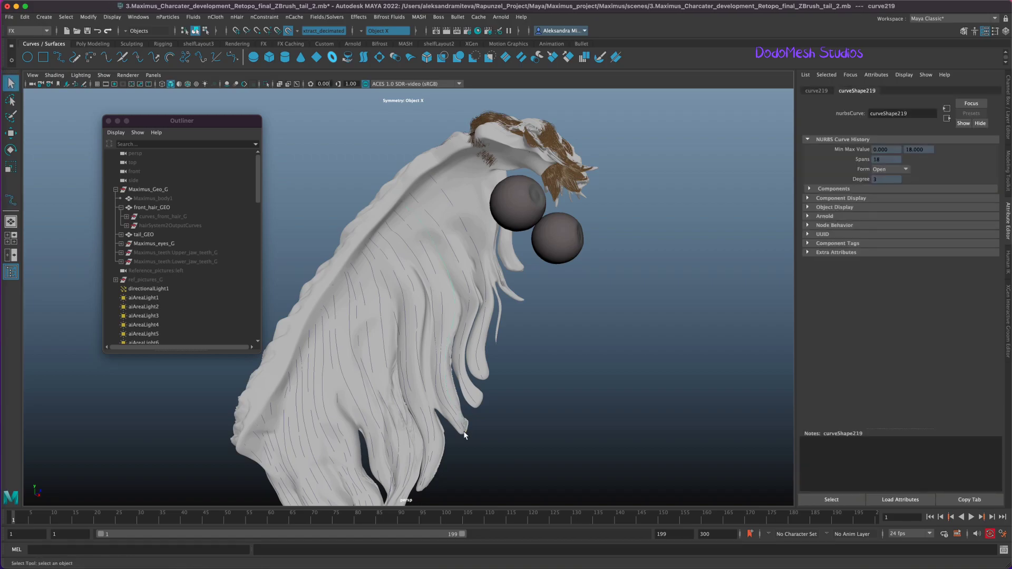
{"action": "left_click", "coordinate": [439, 206]}
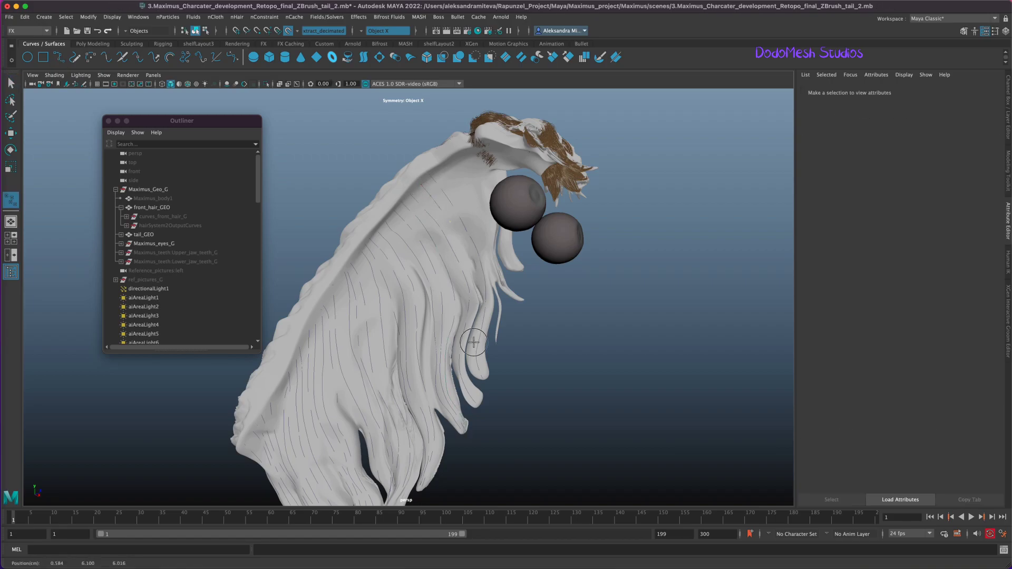
{"action": "key", "text": "Return"}
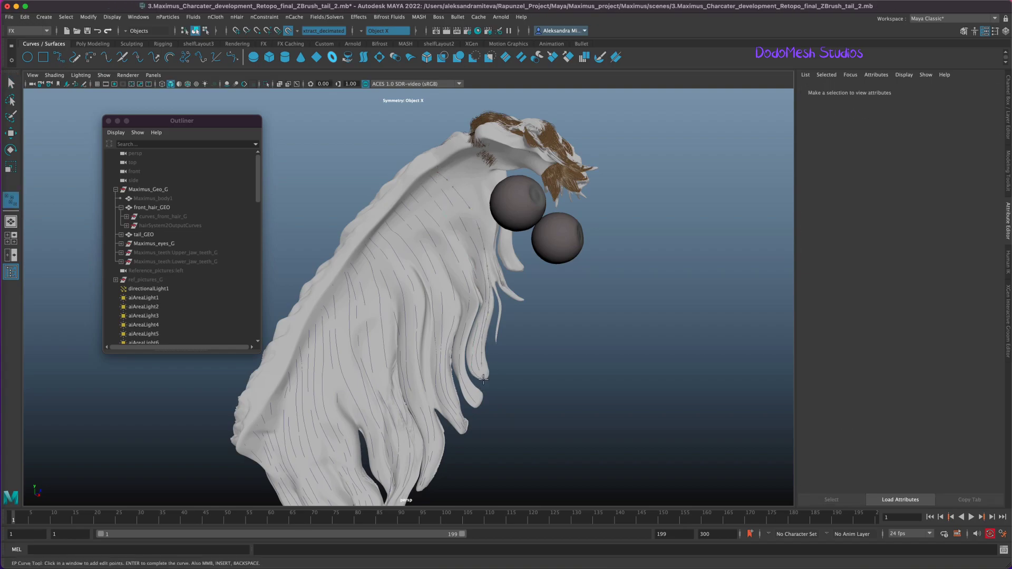
{"action": "key", "text": "Return"}
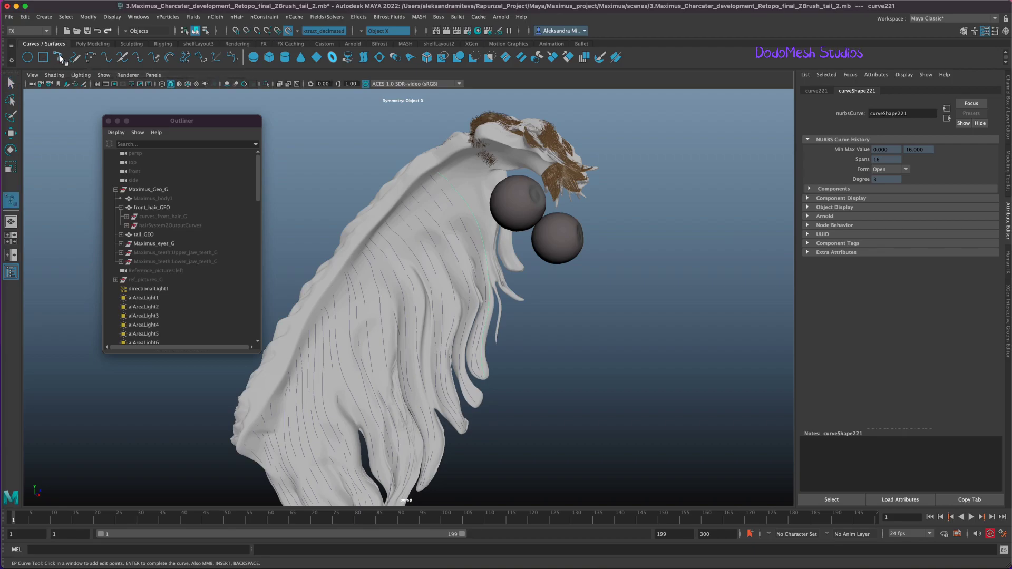
Add more strand curves with the shelf's EP Curve Tool, reaching curve223.
{"action": "left_click", "coordinate": [60, 58]}
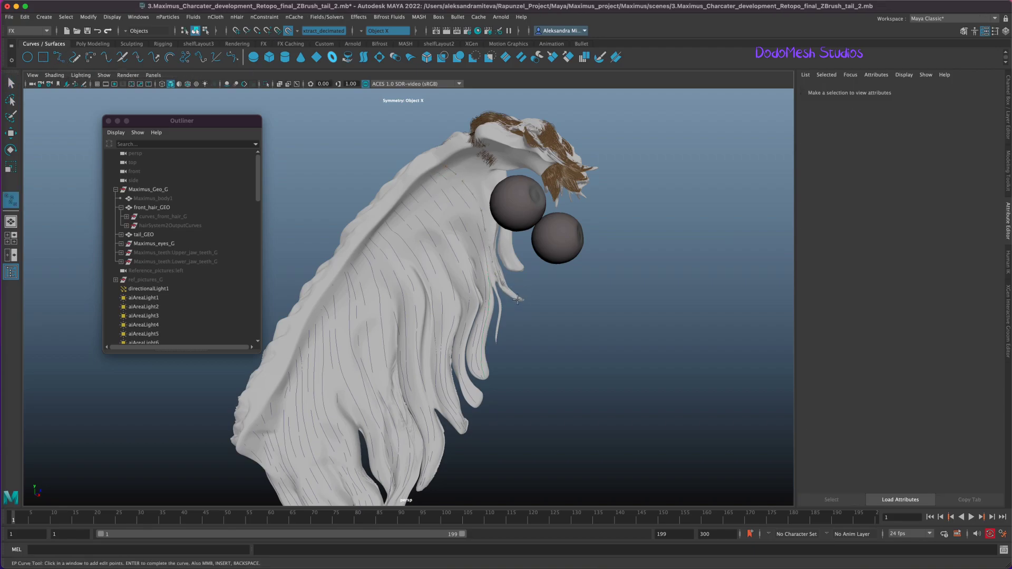
{"action": "key", "text": "Return"}
{"action": "left_click", "coordinate": [60, 58]}
{"action": "key", "text": "Return"}
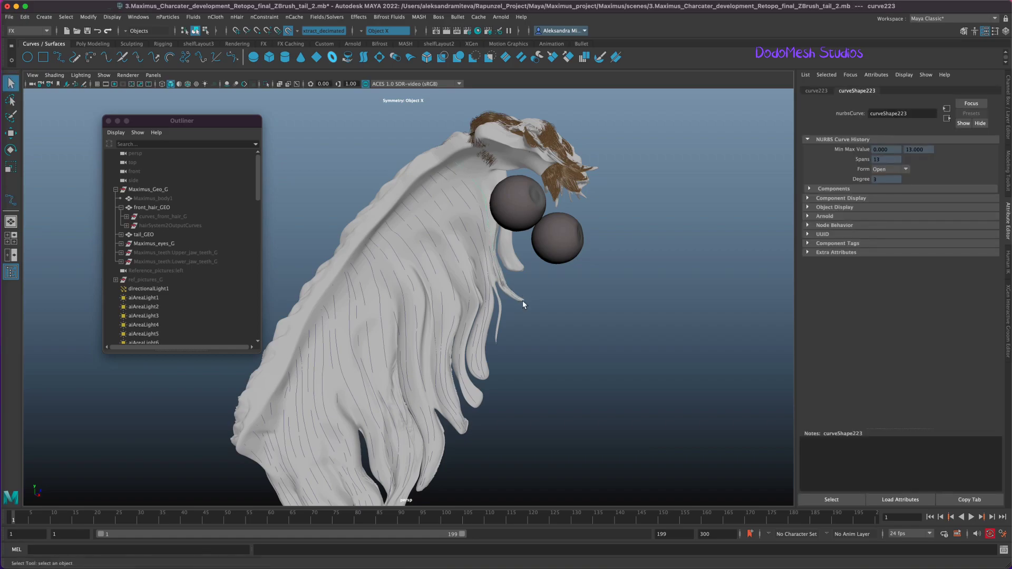
{"action": "key", "text": "y"}
{"action": "left_click_drag", "start_coordinate": [523, 300], "coordinate": [488, 217], "text": "alt"}
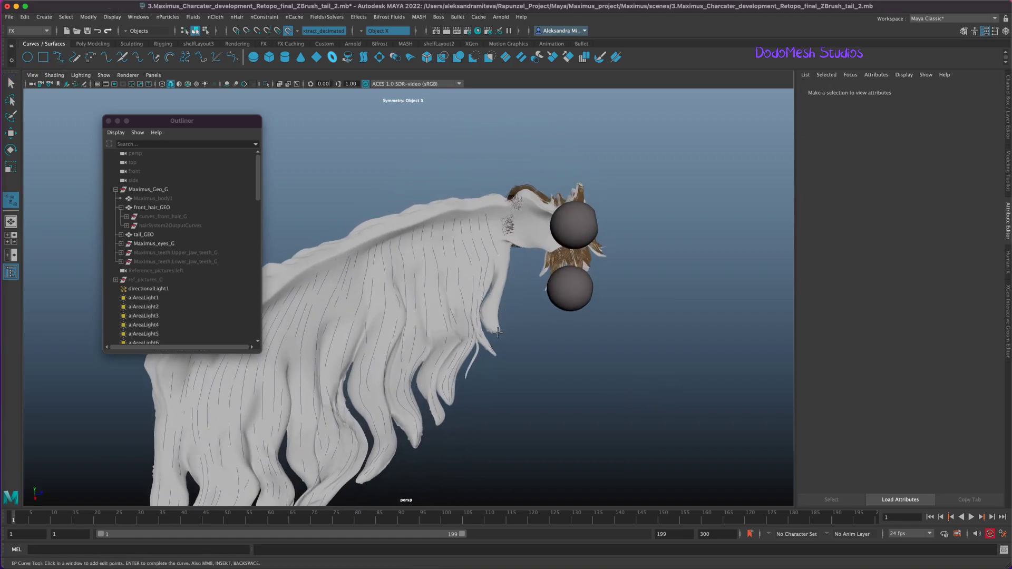
Finish guide curve225 along a mane strand.
{"action": "key", "text": "Return"}
{"action": "key", "text": "y"}
{"action": "key", "text": "Return"}
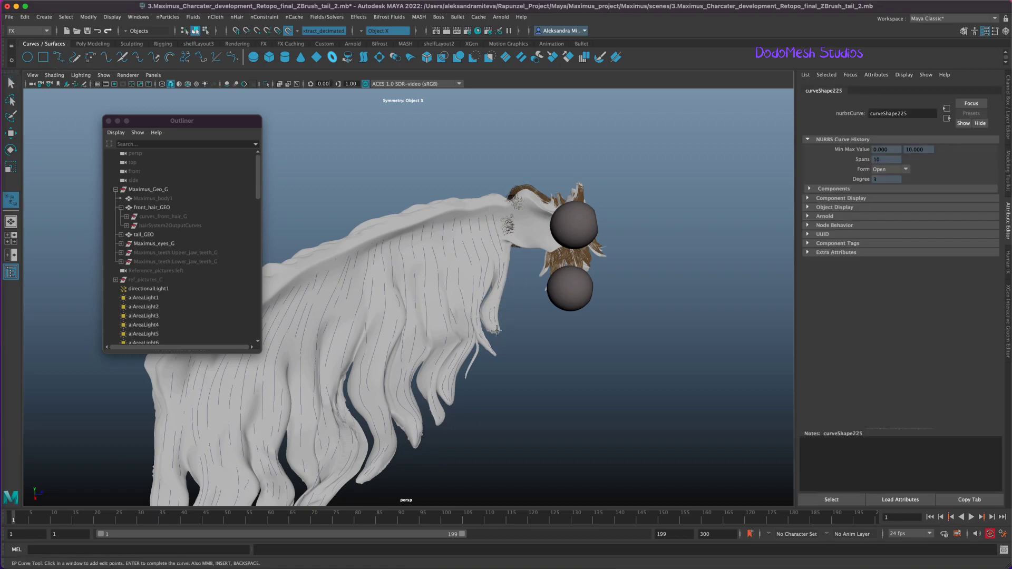
{"action": "key", "text": "q"}
{"action": "mouse_move", "coordinate": [496, 331]}
{"action": "left_mouse_down", "text": "alt"}
{"action": "mouse_move", "coordinate": [673, 423]}
{"action": "mouse_move", "coordinate": [639, 415]}
{"action": "mouse_move", "coordinate": [648, 366]}
{"action": "mouse_move", "coordinate": [482, 169]}
{"action": "left_mouse_up", "text": "alt"}
{"action": "key", "text": "y"}
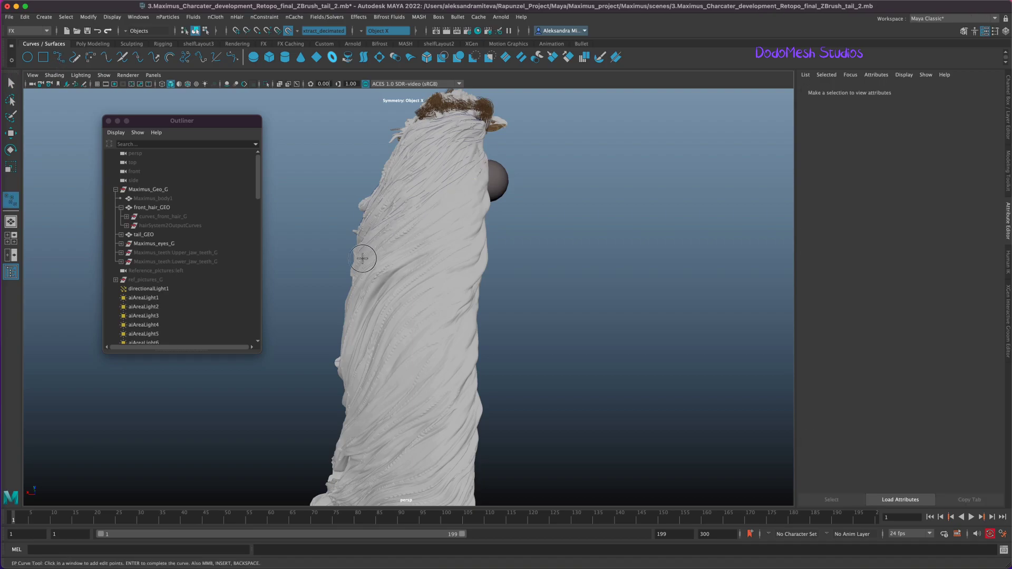
Draw curves 226 and 227 from strand roots to tips.
{"action": "left_click", "coordinate": [578, 380]}
{"action": "left_click_drag", "start_coordinate": [578, 379], "coordinate": [424, 249], "text": "alt"}
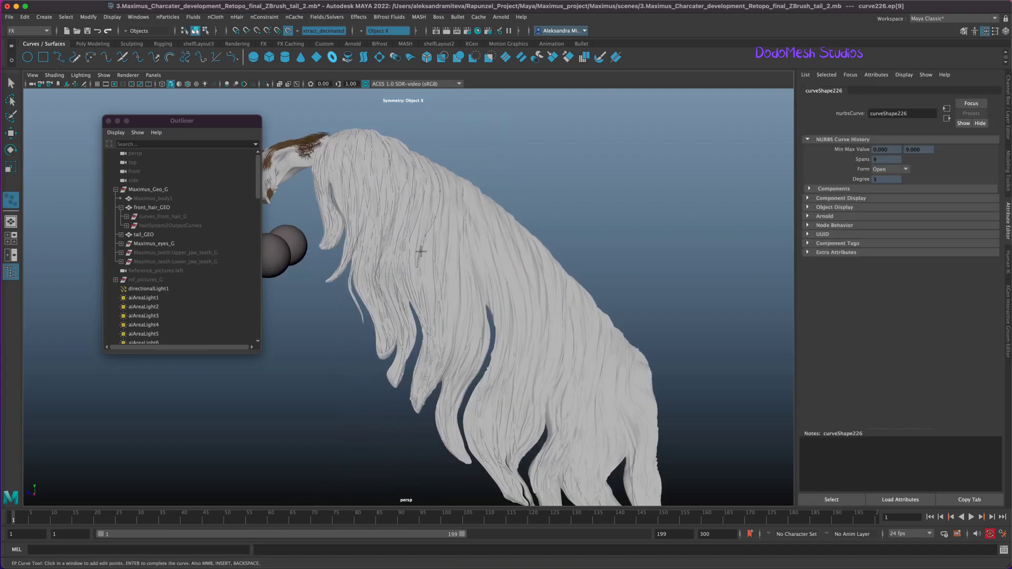
{"action": "key", "text": "Return"}
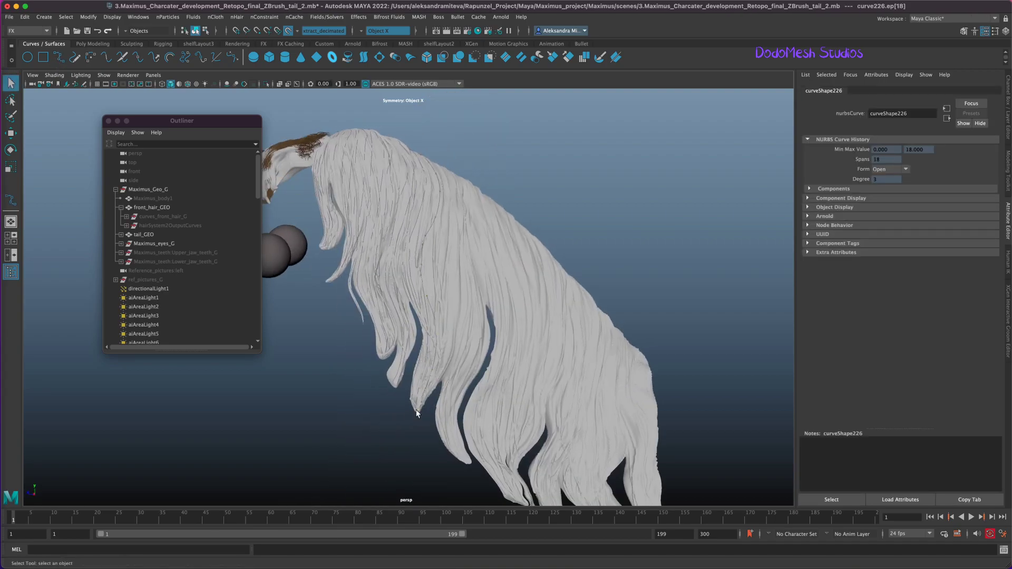
{"action": "mouse_move", "coordinate": [416, 410]}
{"action": "left_mouse_down", "text": "alt"}
{"action": "mouse_move", "coordinate": [563, 245]}
{"action": "mouse_move", "coordinate": [451, 182]}
{"action": "left_mouse_up", "text": "alt"}
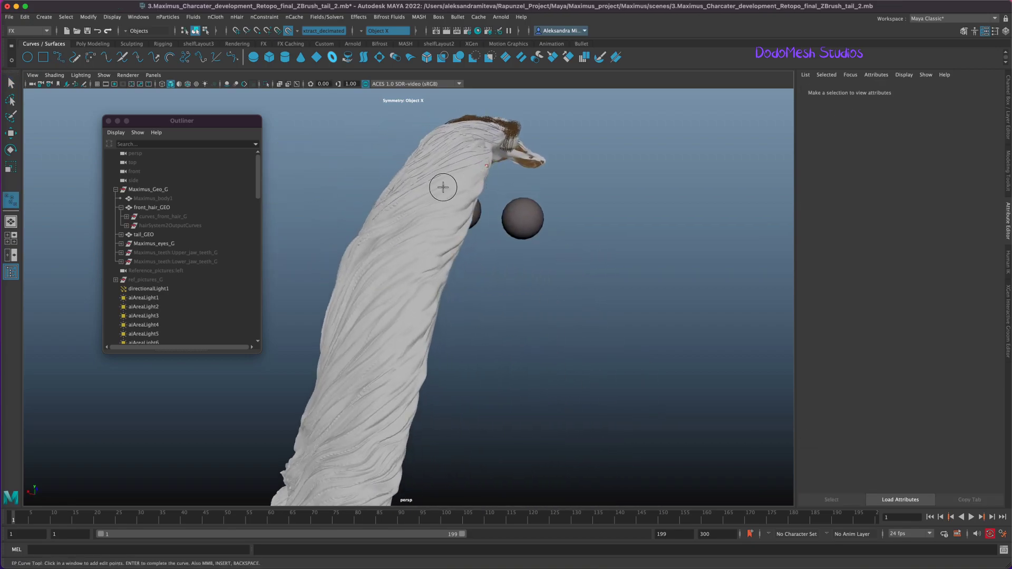
{"action": "left_click", "coordinate": [564, 392]}
{"action": "mouse_move", "coordinate": [564, 393]}
{"action": "left_mouse_down", "text": "alt"}
{"action": "mouse_move", "coordinate": [639, 402]}
{"action": "mouse_move", "coordinate": [429, 233]}
{"action": "left_mouse_up", "text": "alt"}
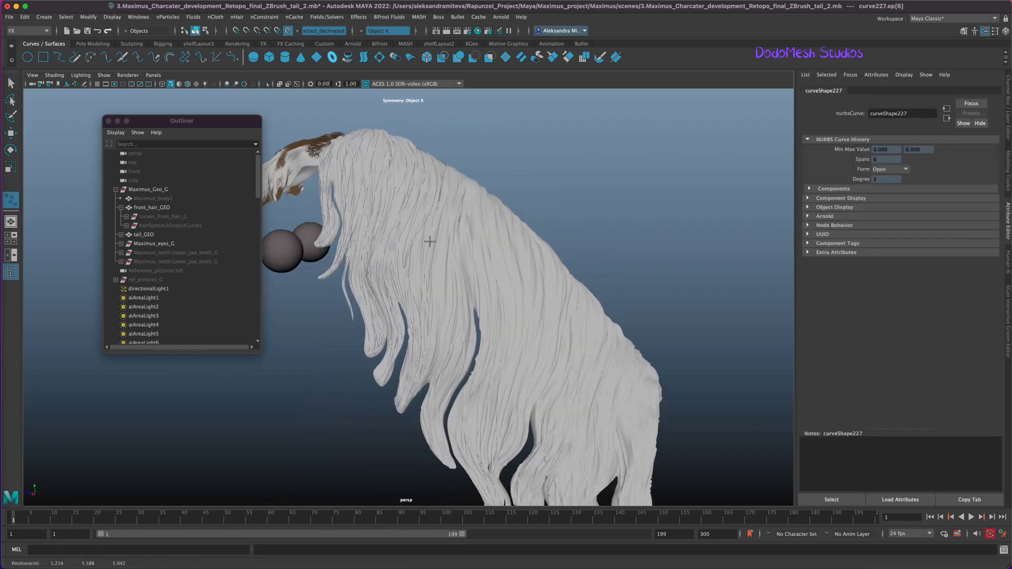
{"action": "key", "text": "Return"}
Save the scene and begin curve228 on another strand.
{"action": "left_click_drag", "start_coordinate": [398, 414], "coordinate": [482, 175], "text": "alt"}
{"action": "key", "text": "q"}
{"action": "key", "text": "ctrl+s"}
{"action": "key", "text": "y"}
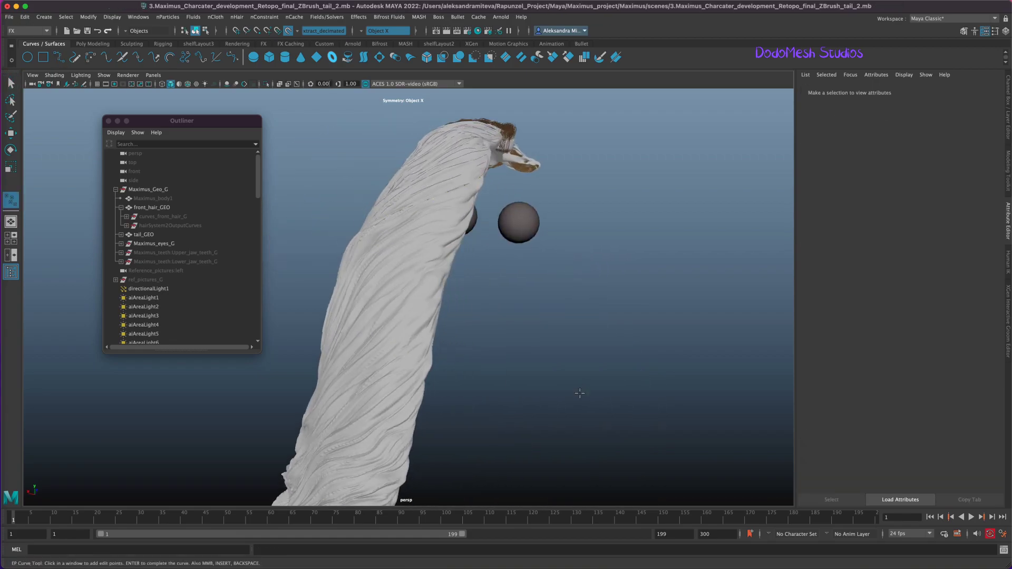
{"action": "left_click", "coordinate": [582, 408]}
{"action": "left_click_drag", "start_coordinate": [582, 409], "coordinate": [639, 409], "text": "alt"}
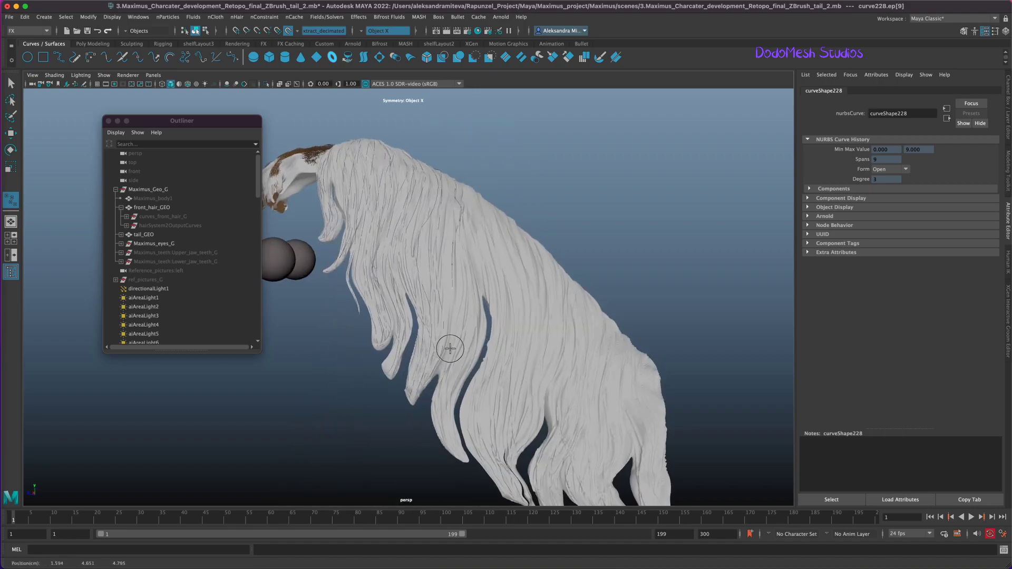
Finish the current strand curve at its tip and complete the next curves.
{"action": "left_click", "coordinate": [407, 406]}
{"action": "key", "text": "q"}
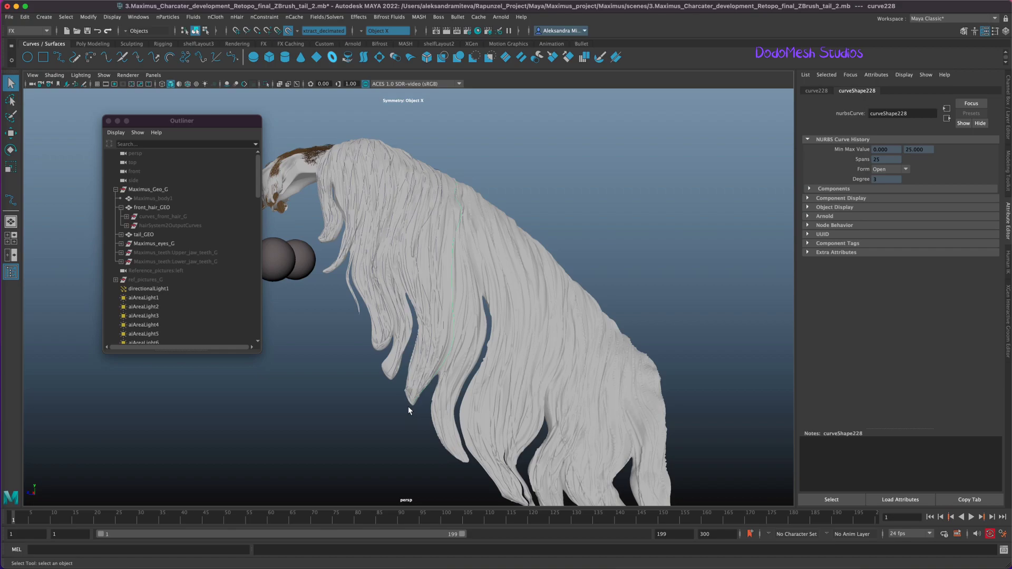
{"action": "key", "text": "y"}
{"action": "mouse_move", "coordinate": [408, 406]}
{"action": "left_mouse_down", "text": "alt"}
{"action": "mouse_move", "coordinate": [587, 290]}
{"action": "mouse_move", "coordinate": [486, 204]}
{"action": "left_mouse_up", "text": "alt"}
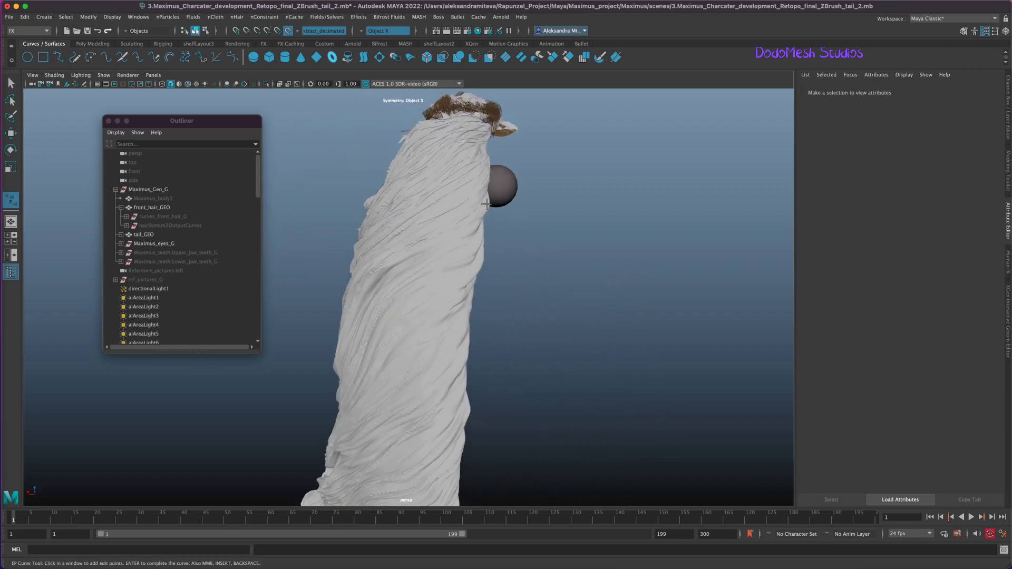
{"action": "key", "text": "Return"}
{"action": "mouse_move", "coordinate": [577, 394]}
{"action": "left_mouse_down", "text": "alt"}
{"action": "mouse_move", "coordinate": [620, 388]}
{"action": "mouse_move", "coordinate": [462, 310]}
{"action": "left_mouse_up", "text": "alt"}
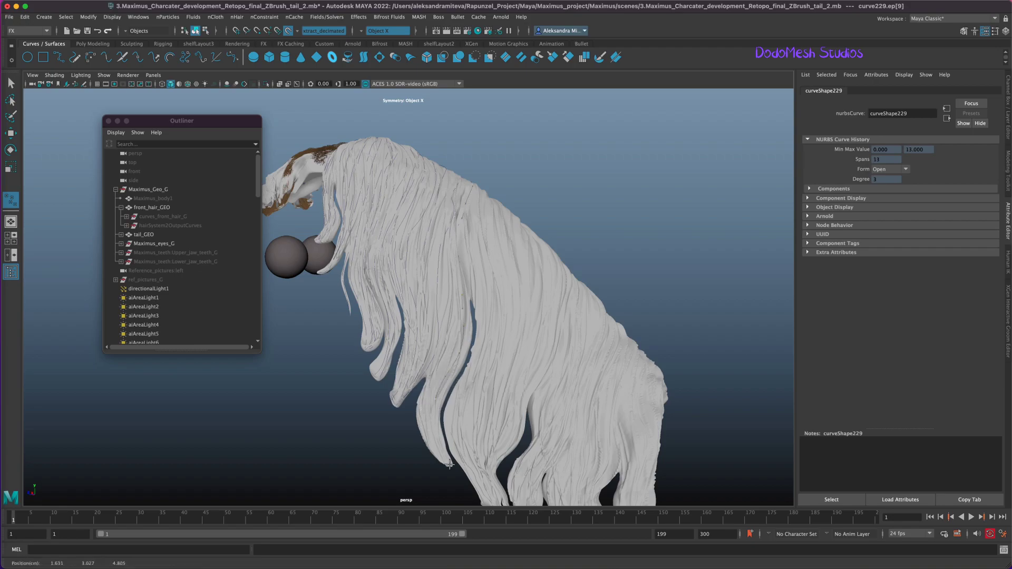
{"action": "key", "text": "Escape"}
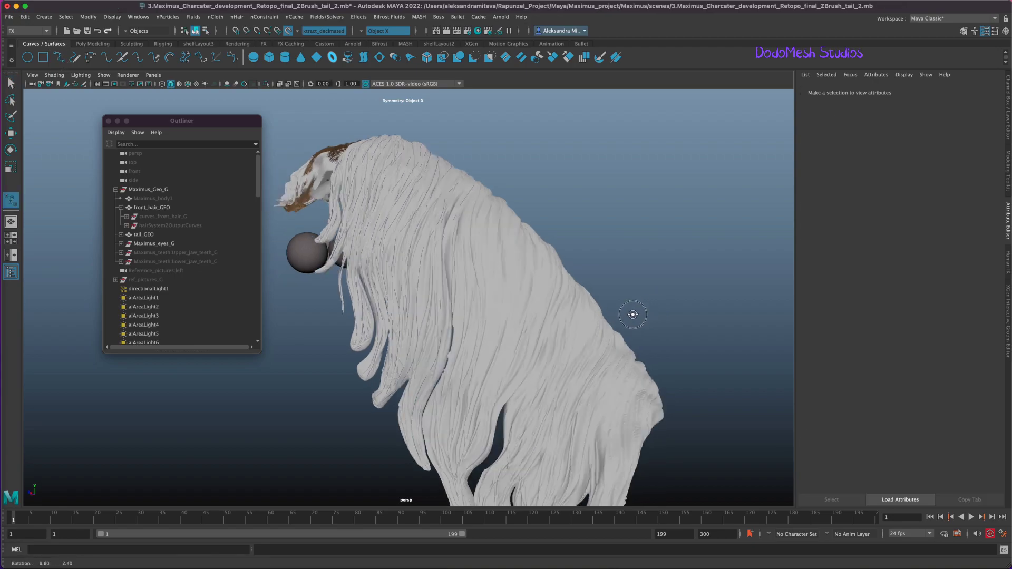
{"action": "left_click_drag", "start_coordinate": [639, 310], "coordinate": [488, 220], "text": "alt"}
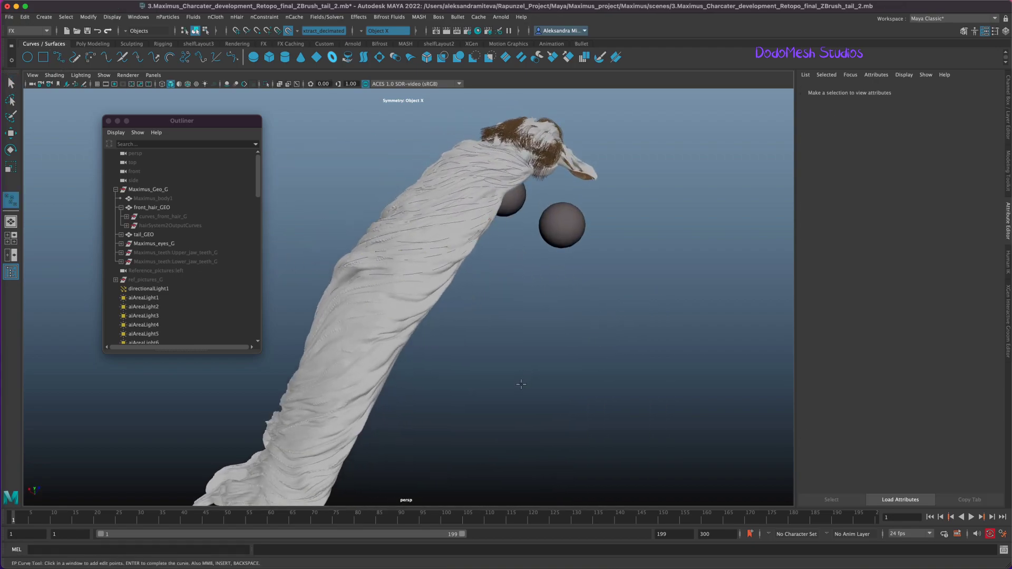
{"action": "key", "text": "Return"}
Trace two long mane strands down to their tips, through curve231.
{"action": "mouse_move", "coordinate": [521, 383]}
{"action": "left_mouse_down", "text": "alt"}
{"action": "mouse_move", "coordinate": [592, 378]}
{"action": "mouse_move", "coordinate": [445, 264]}
{"action": "mouse_move", "coordinate": [448, 235]}
{"action": "left_mouse_up", "text": "alt"}
{"action": "left_click", "coordinate": [440, 356]}
{"action": "left_click", "coordinate": [443, 387]}
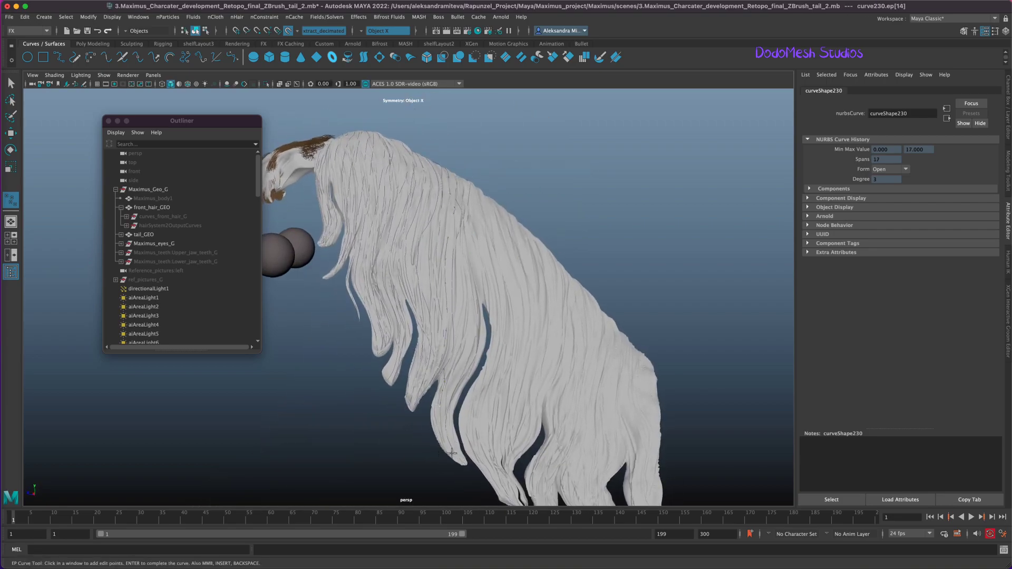
{"action": "key", "text": "Return"}
{"action": "mouse_move", "coordinate": [595, 266]}
{"action": "left_mouse_down", "text": "alt"}
{"action": "mouse_move", "coordinate": [612, 259]}
{"action": "mouse_move", "coordinate": [538, 207]}
{"action": "mouse_move", "coordinate": [451, 221]}
{"action": "left_mouse_up", "text": "alt"}
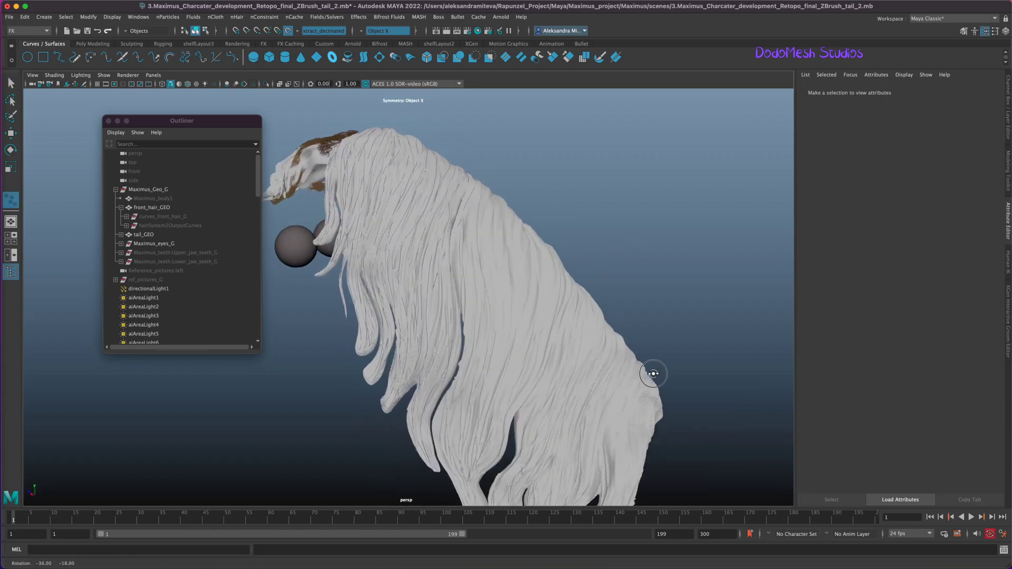
{"action": "left_click", "coordinate": [452, 337]}
{"action": "left_click", "coordinate": [449, 365]}
{"action": "left_click", "coordinate": [430, 414]}
{"action": "left_click", "coordinate": [443, 443]}
{"action": "left_click", "coordinate": [451, 466]}
{"action": "key", "text": "q"}
Start curve232 with four edit points down another long strand.
{"action": "left_click_drag", "start_coordinate": [623, 296], "coordinate": [462, 188], "text": "alt"}
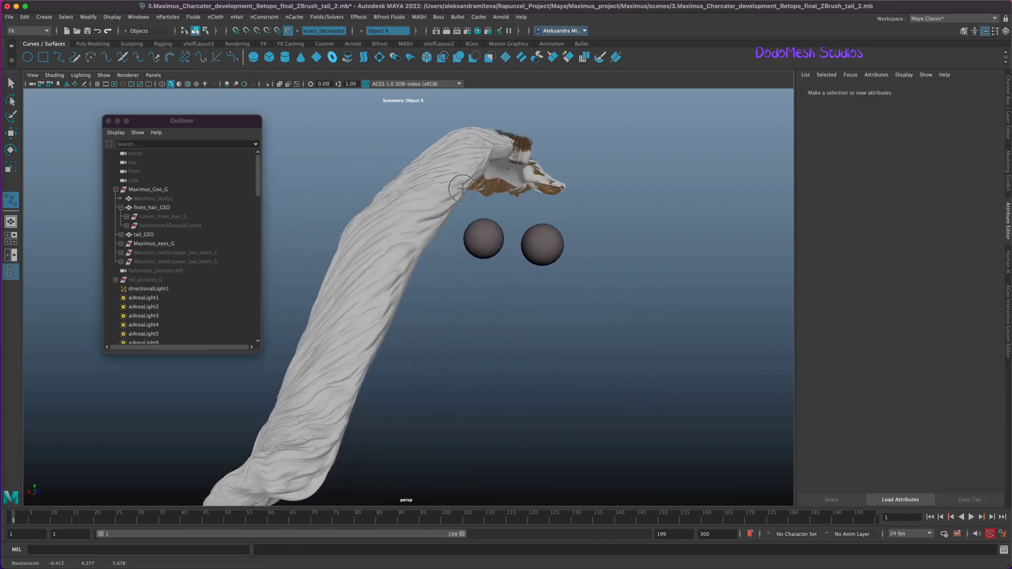
{"action": "left_click_drag", "start_coordinate": [582, 390], "coordinate": [593, 392], "text": "alt"}
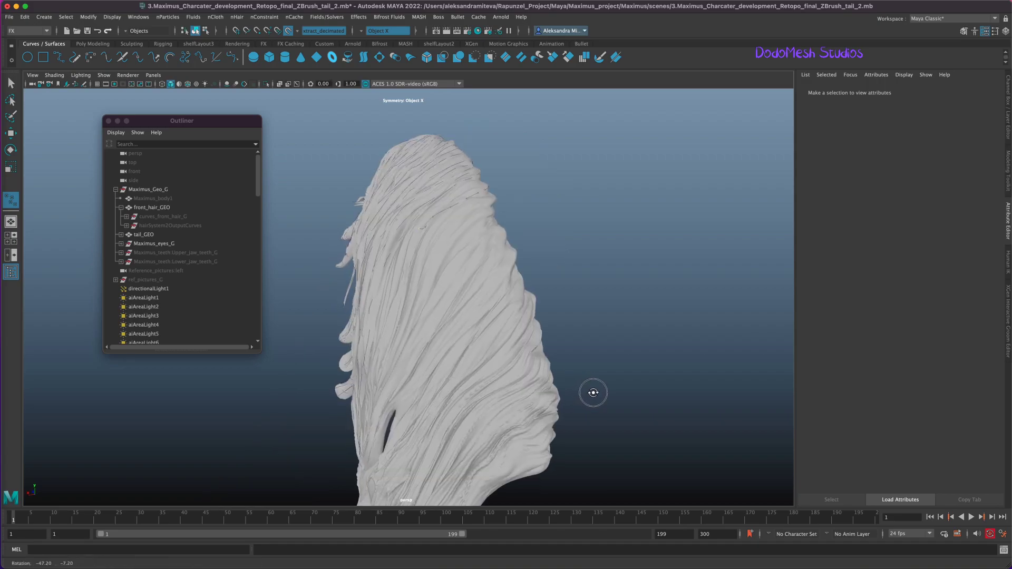
{"action": "key", "text": "ctrl+z"}
{"action": "key", "text": "ctrl+z"}
{"action": "key", "text": "ctrl+z"}
{"action": "key", "text": "ctrl+z"}
{"action": "key", "text": "ctrl+z"}
{"action": "key", "text": "ctrl+z"}
{"action": "key", "text": "ctrl+z"}
{"action": "left_click", "coordinate": [476, 227]}
{"action": "left_click", "coordinate": [474, 266]}
{"action": "left_click", "coordinate": [472, 309]}
{"action": "left_click", "coordinate": [461, 354]}
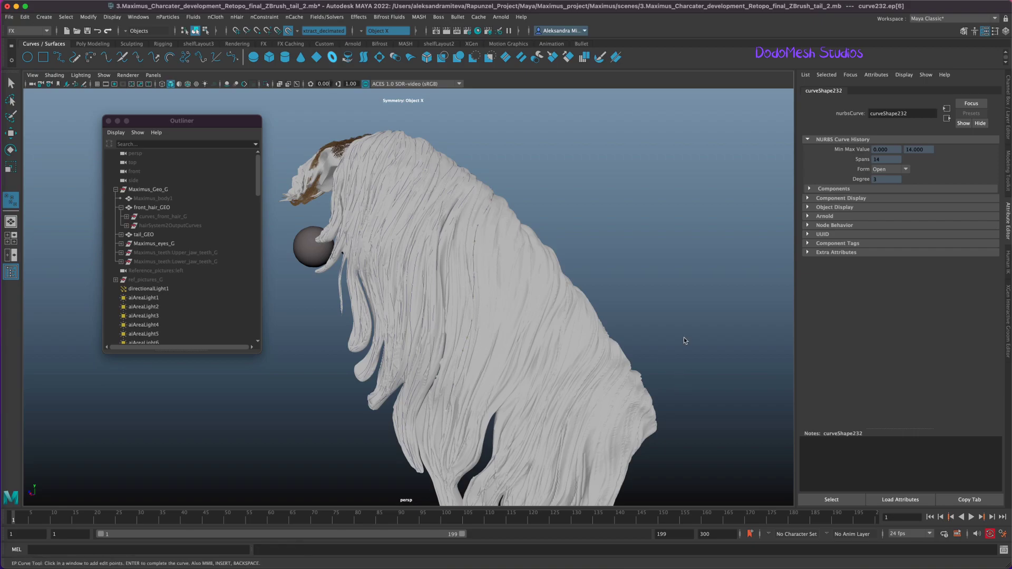